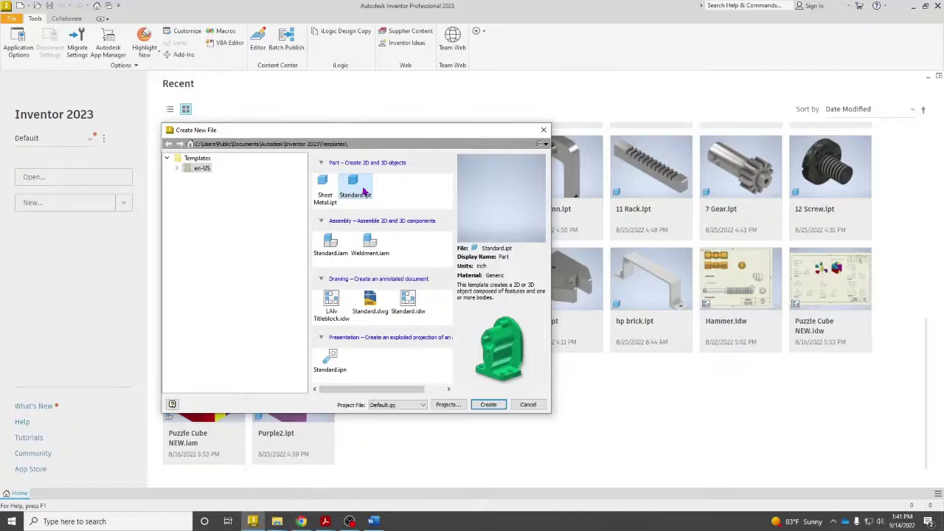
Create a new part, Part3, from the Standard.ipt part template.
double_click(363, 192)
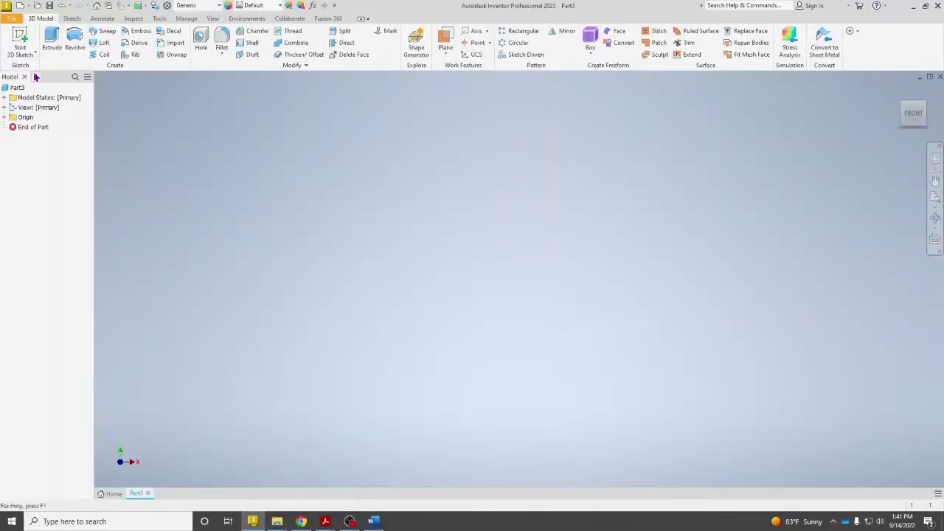
Start Sketch1 on an origin plane, then open Insert Image and cancel without inserting.
left_click(21, 36)
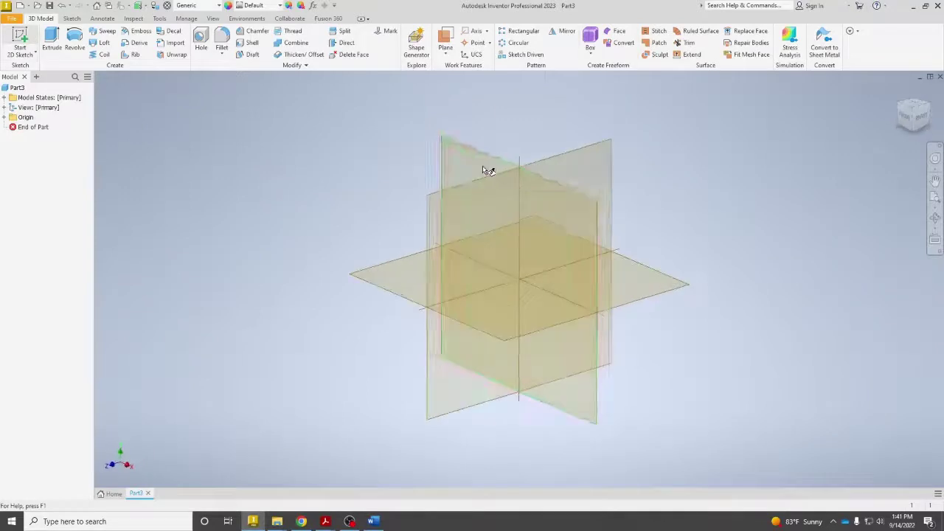
left_click(490, 165)
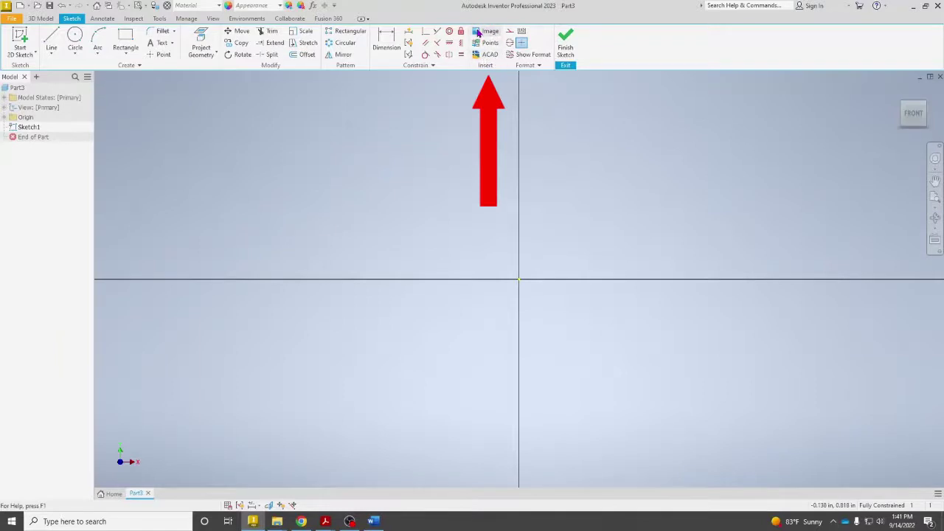
left_click(493, 32)
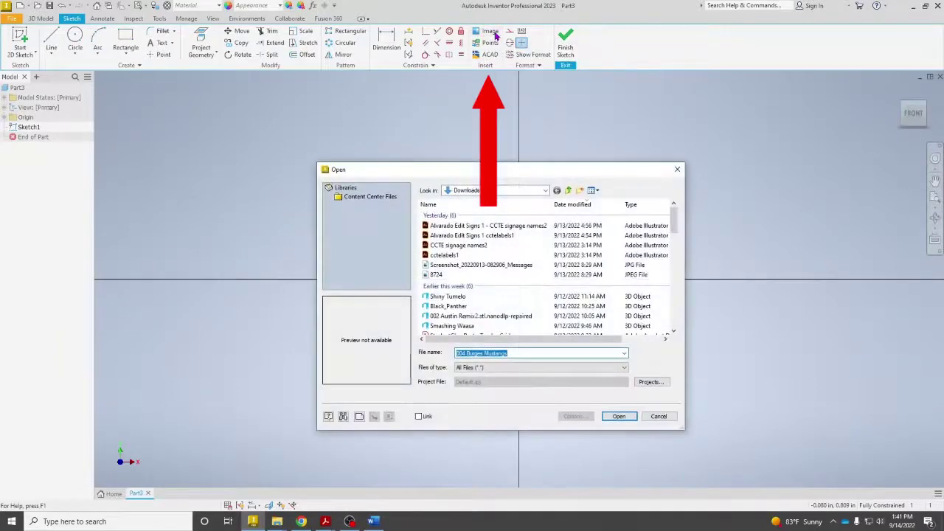
left_click(677, 169)
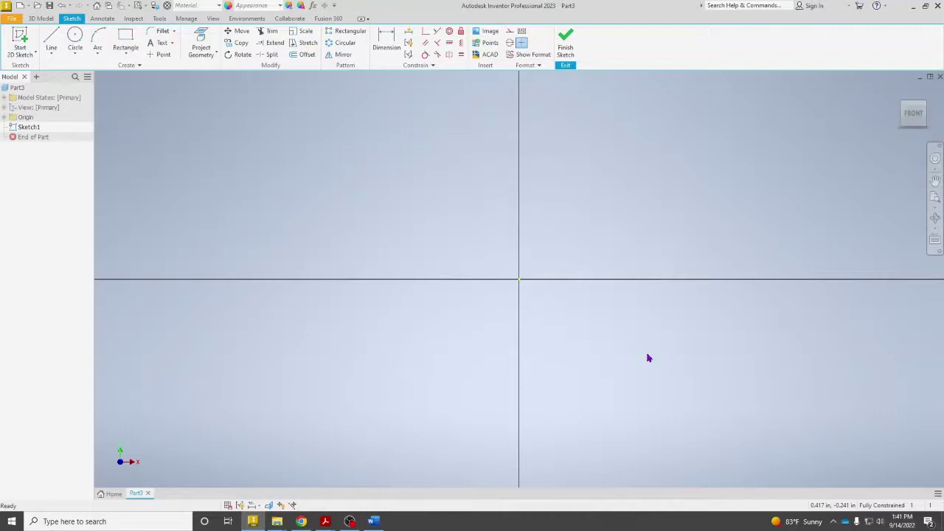
In Chrome, browse the 'wonder woman logo outline' image results and preview the freepatternsarea silhouette.
left_click(302, 522)
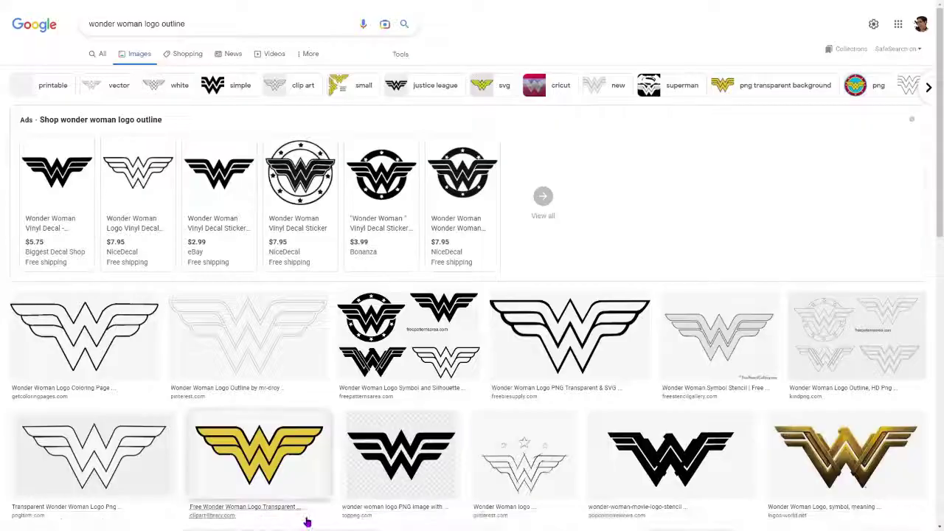
scroll(435, 306, "down", 2)
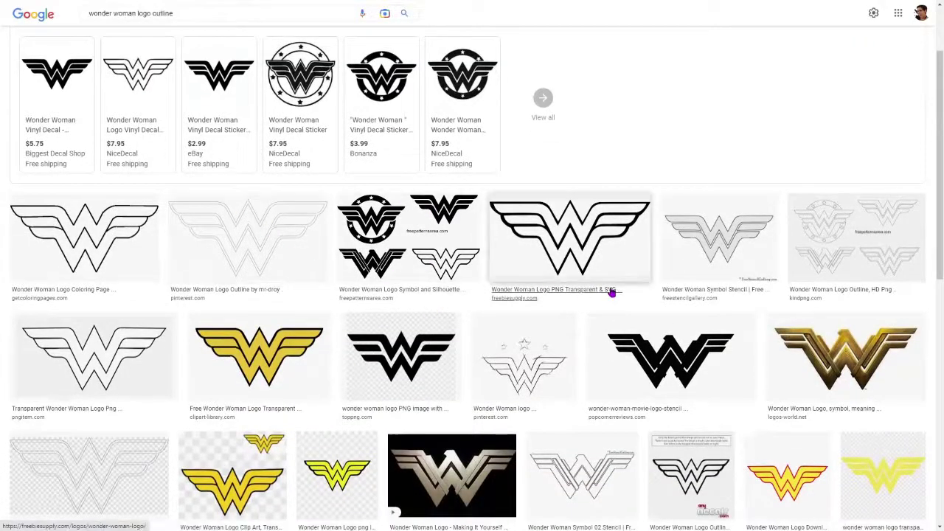
scroll(590, 284, "down", 2)
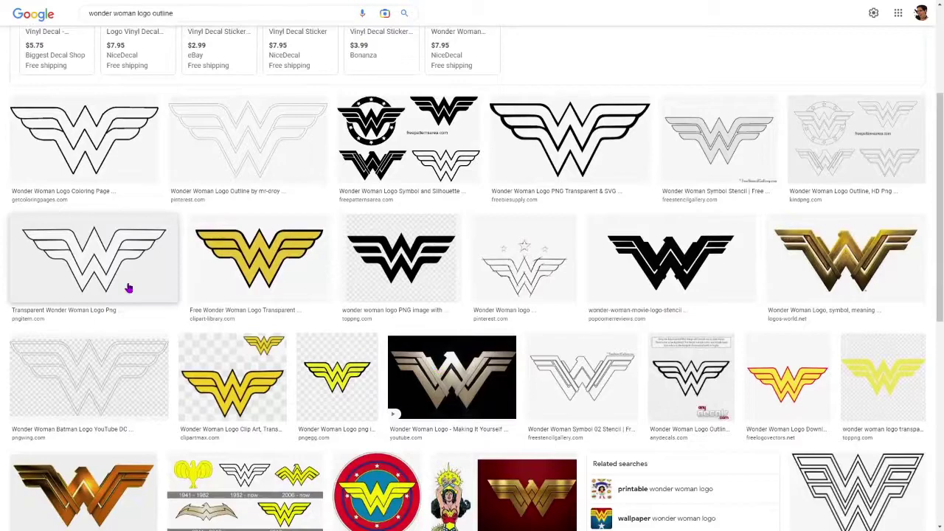
scroll(405, 333, "down", 4)
scroll(442, 317, "up", 5)
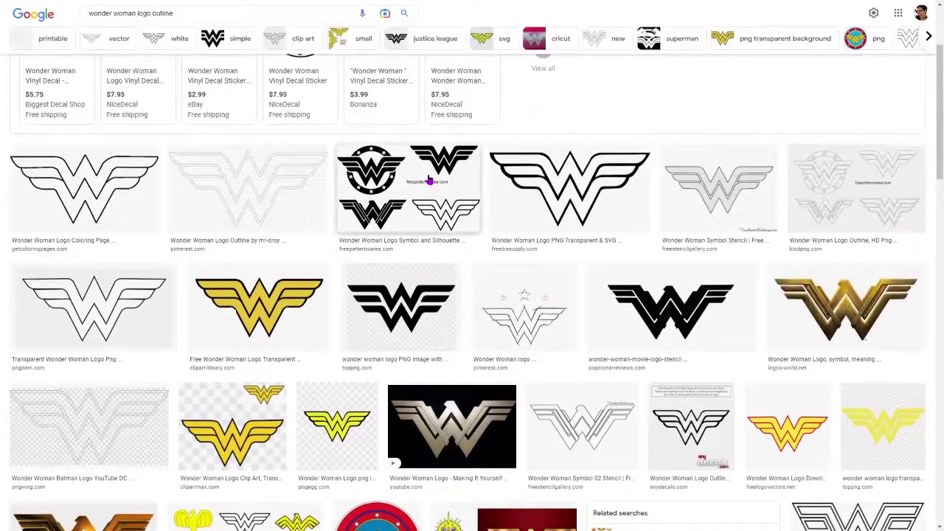
left_click(428, 179)
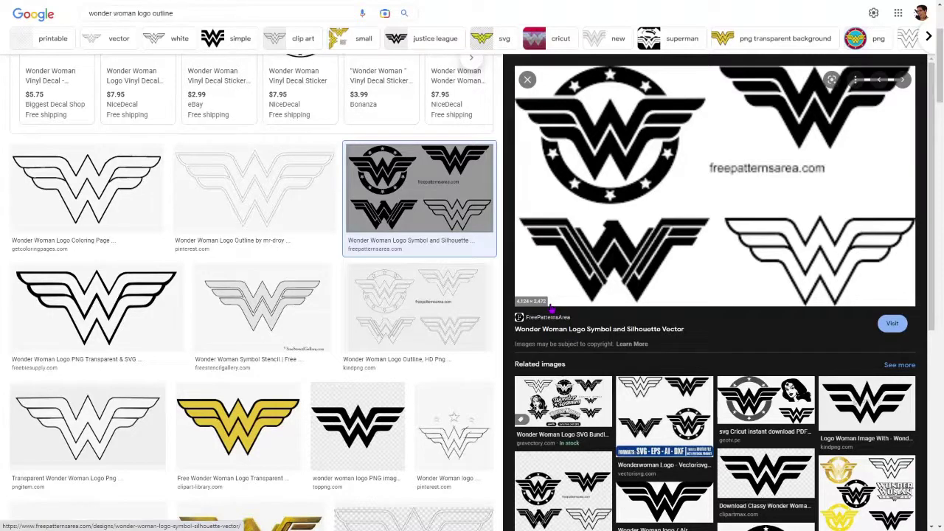
Save the previewed logo image to Pictures as 'Woman Woman.png'.
right_click(665, 196)
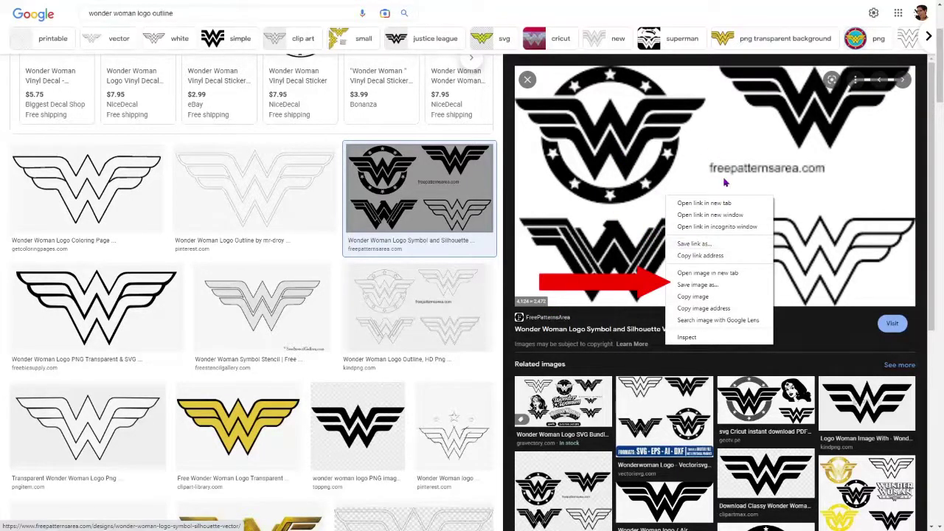
left_click(710, 284)
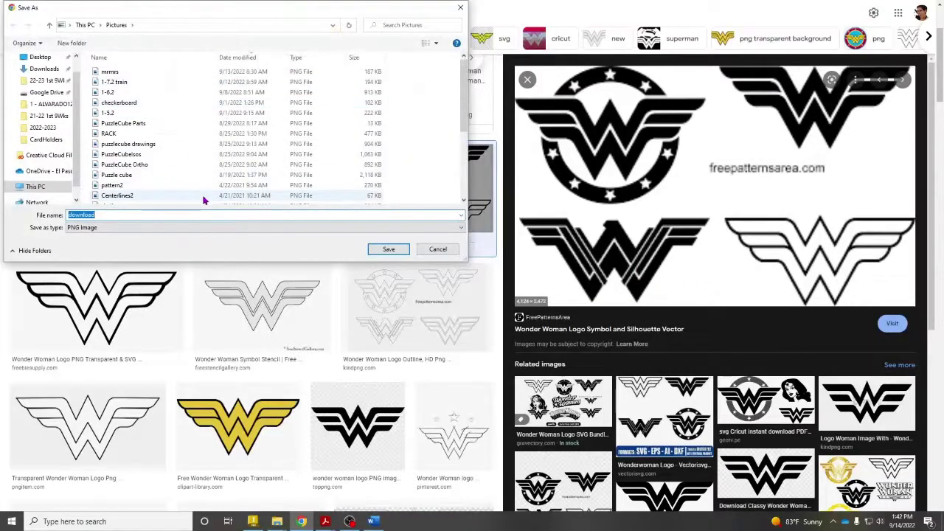
type("Wo")
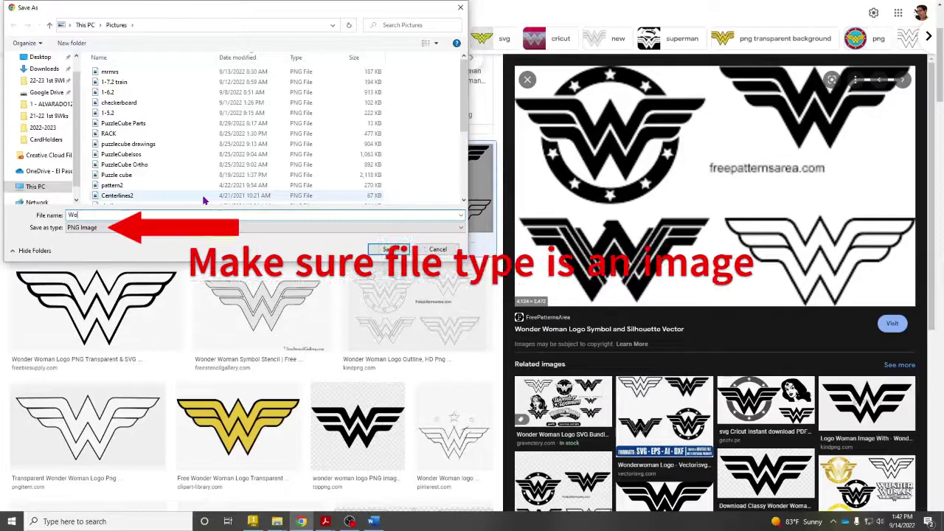
type("man")
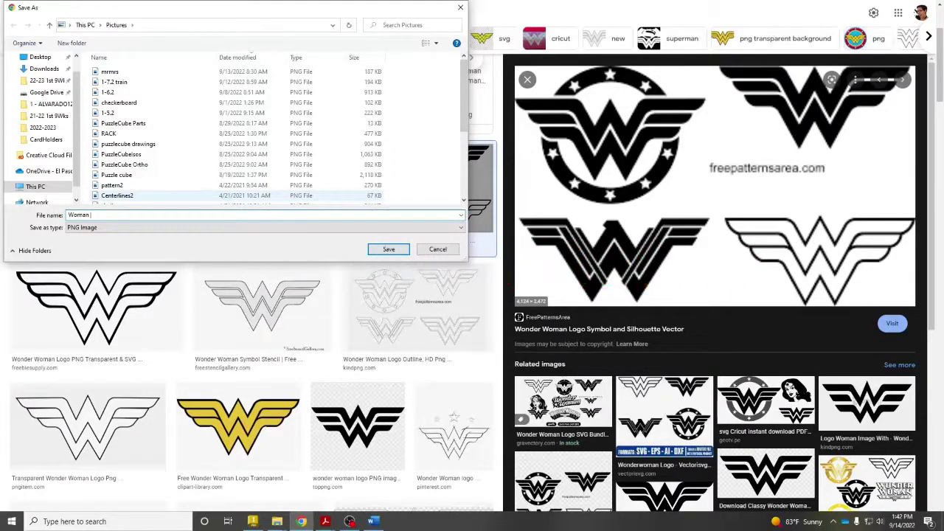
type(" Woman")
key("Return")
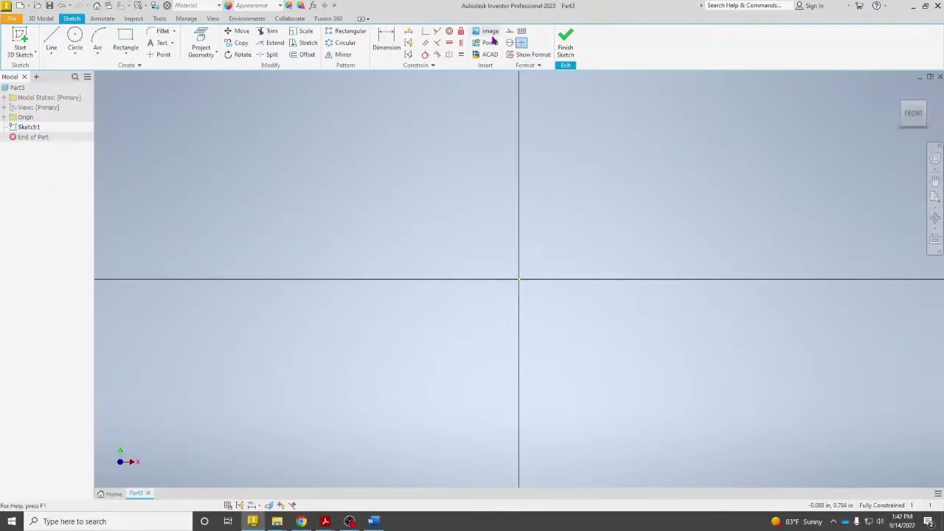
Pick Woman Woman.png from Pictures, sorted newest first, as the image to insert.
left_click(491, 32)
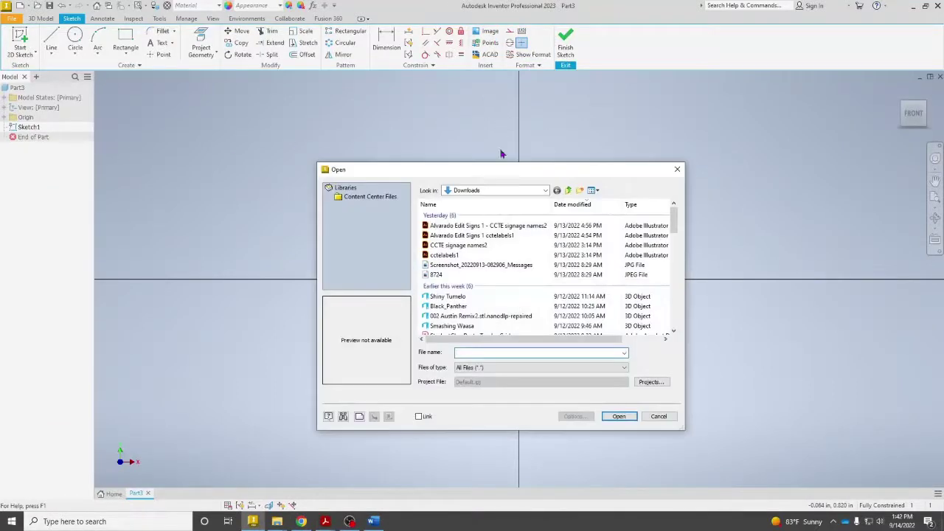
left_click(509, 192)
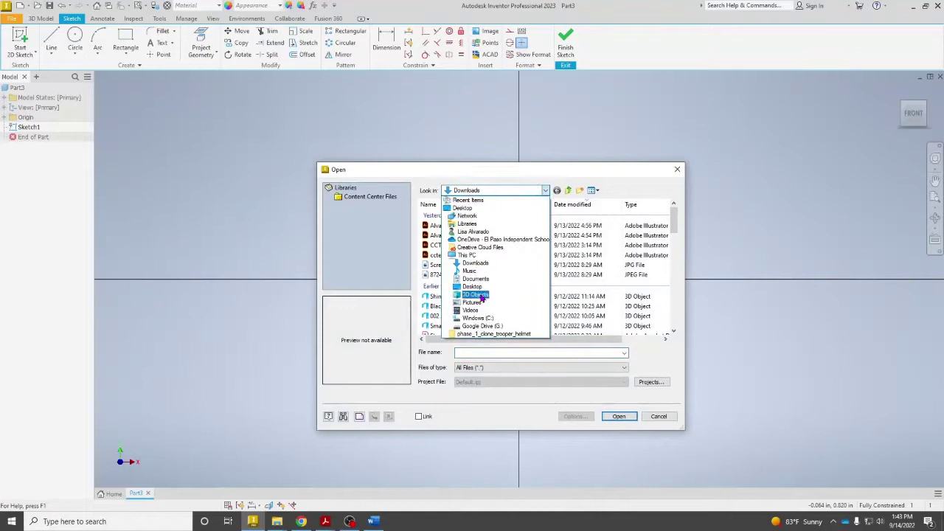
left_click(478, 304)
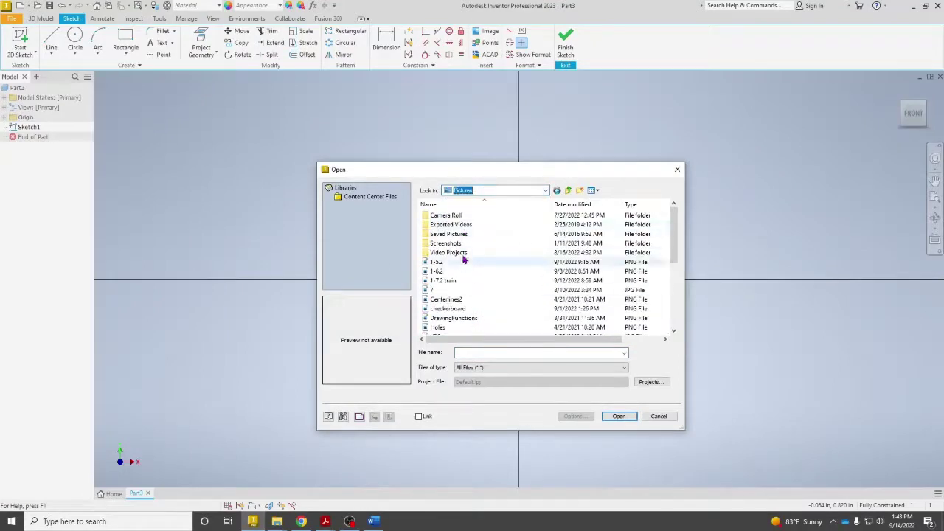
left_click(576, 205)
left_click(469, 215)
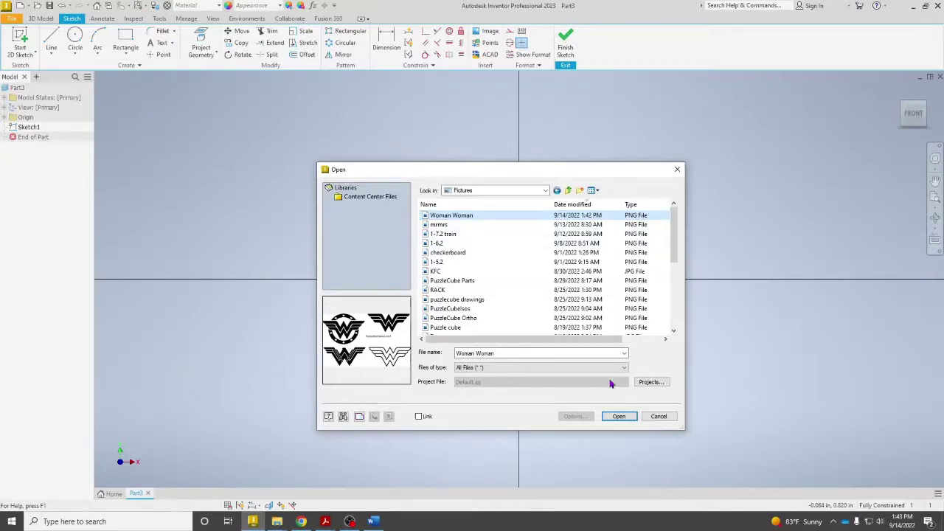
left_click(618, 417)
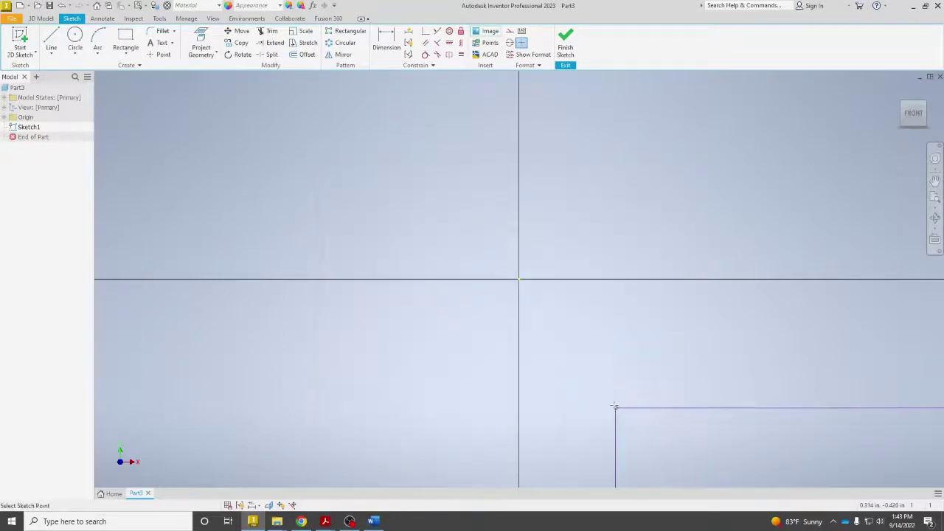
Place the logo image in the sketch and move it above the horizontal axis.
left_click(574, 118)
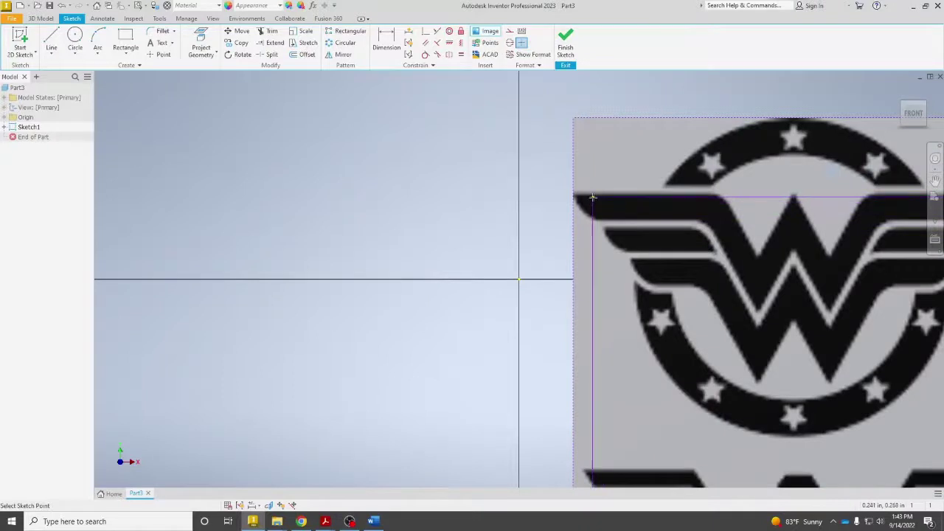
key("Escape")
scroll(686, 236, "down", 5)
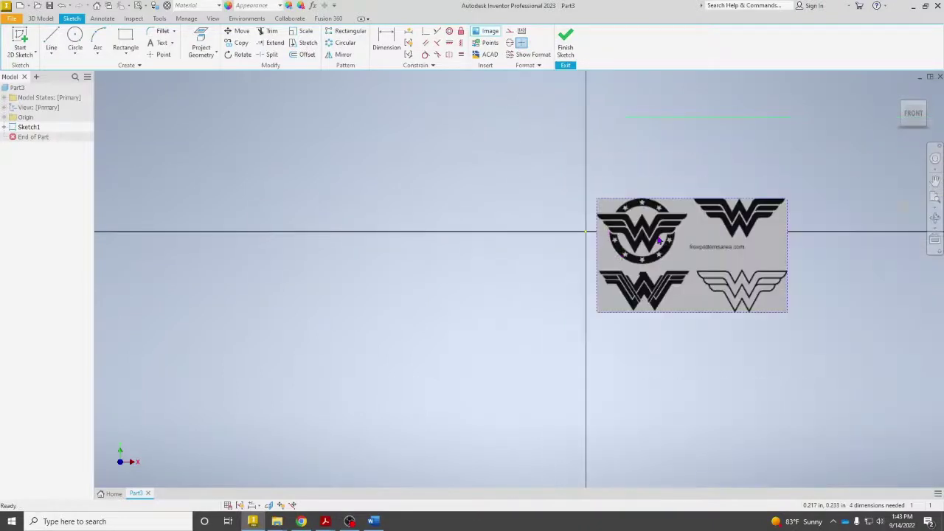
middle_click_drag(685, 236, 442, 252)
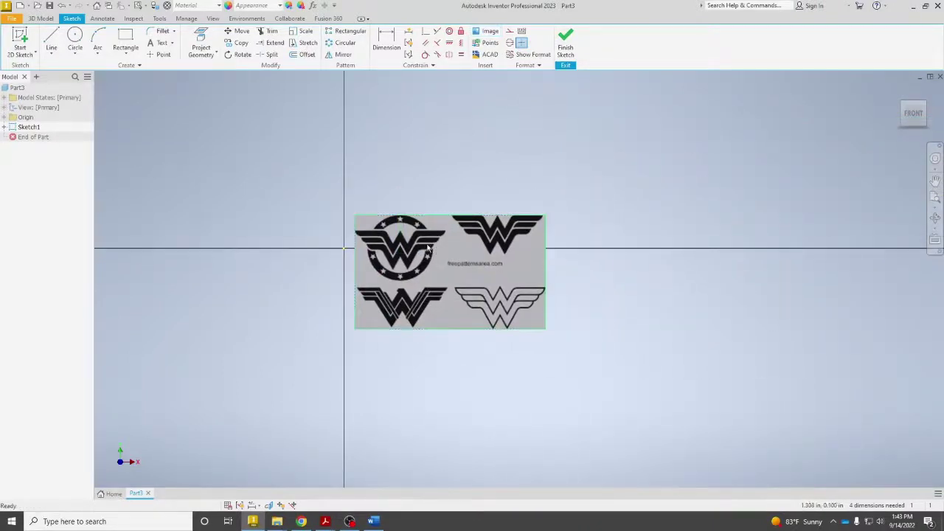
mouse_move(427, 257)
left_mouse_down()
mouse_move(398, 200)
mouse_move(277, 142)
mouse_move(301, 118)
left_mouse_up()
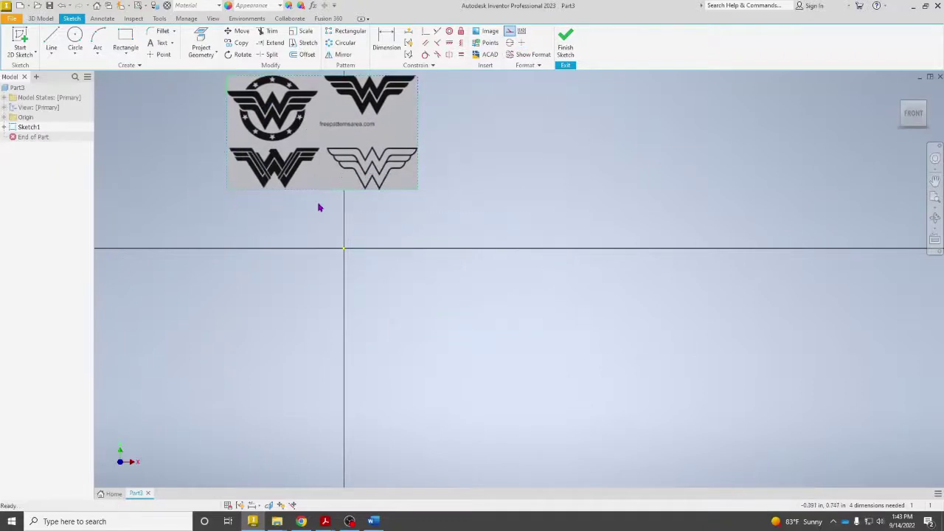
scroll(301, 173, "up", 2)
scroll(273, 278, "up", 1)
scroll(274, 278, "down", 1)
middle_click_drag(274, 278, 312, 332)
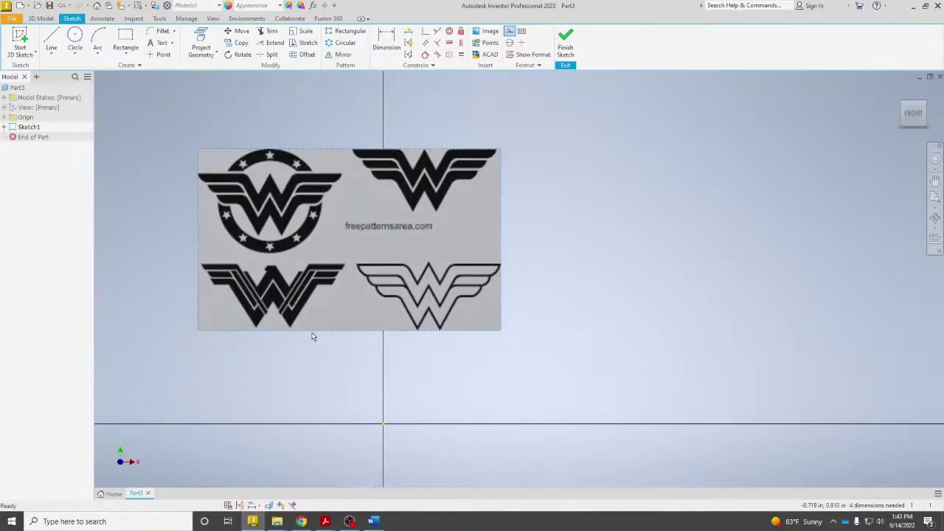
scroll(320, 331, "up", 1)
middle_click_drag(439, 325, 512, 343)
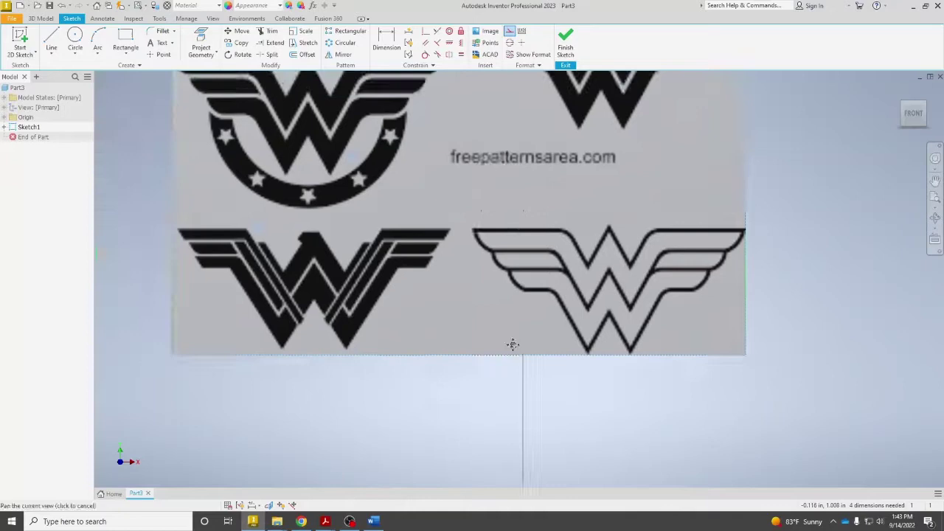
scroll(544, 364, "down", 1)
Dimension the image's top edge at 3.021, cancelling the over-constraining height dimension.
key("d")
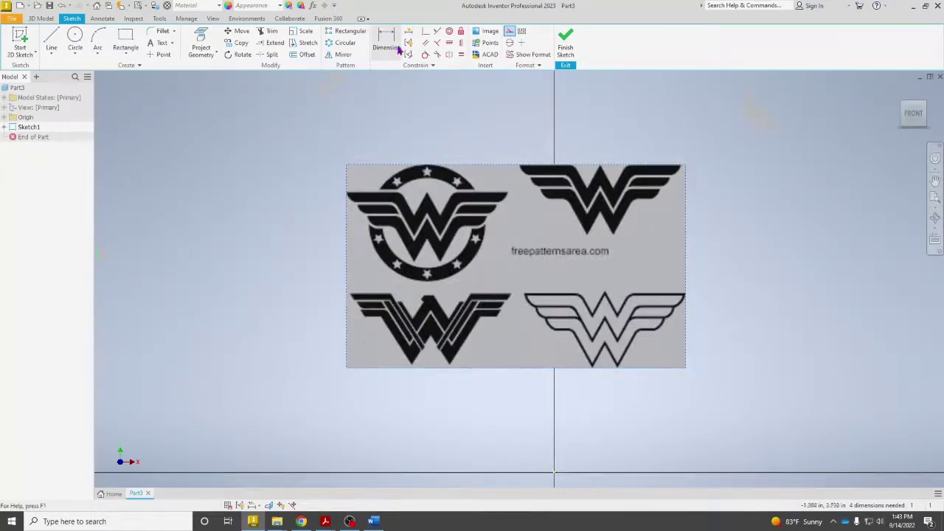
left_click(459, 166)
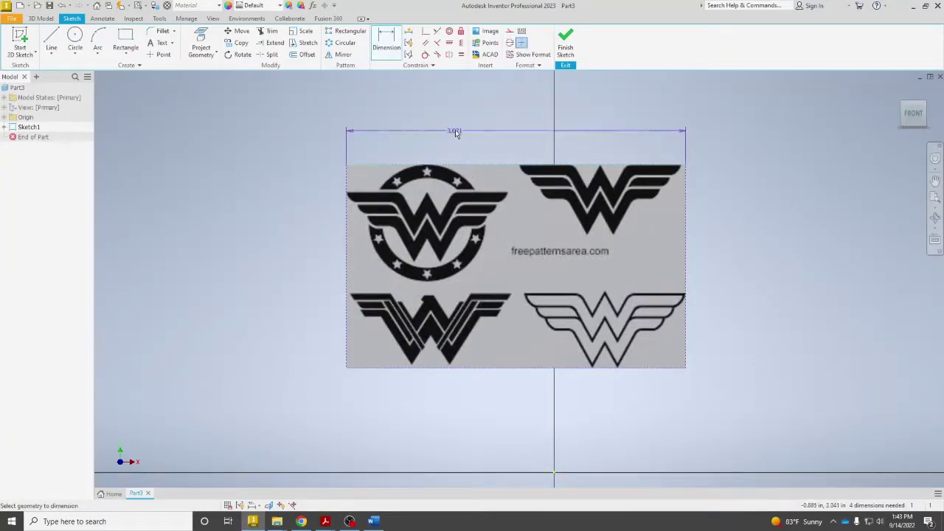
left_click(458, 129)
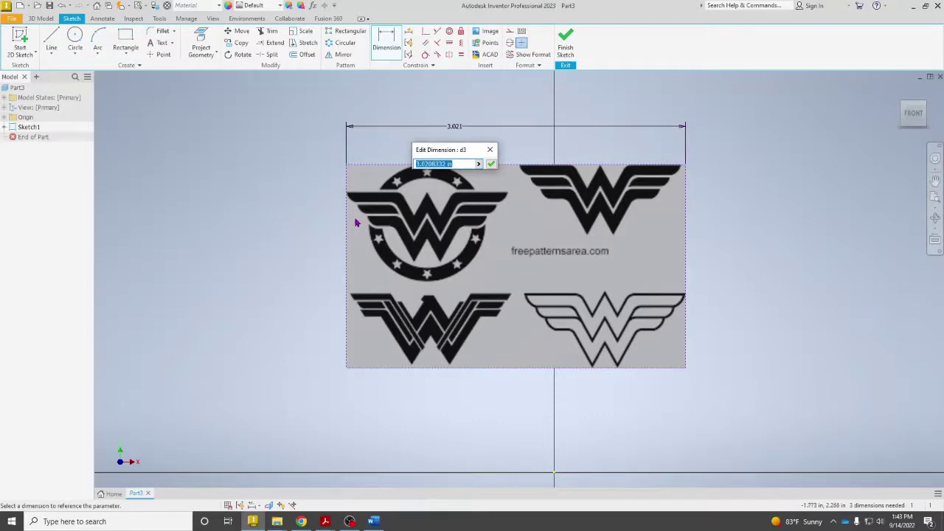
key("Return")
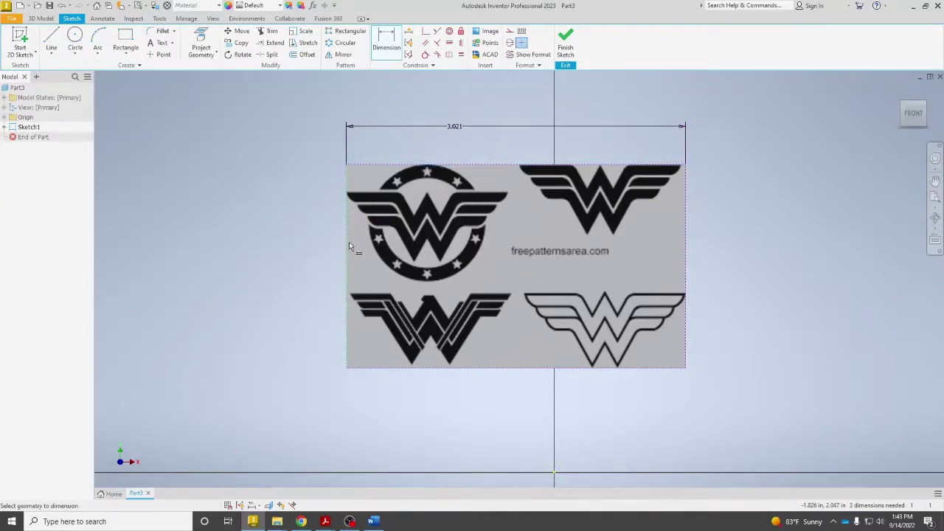
left_click(346, 248)
left_click(315, 249)
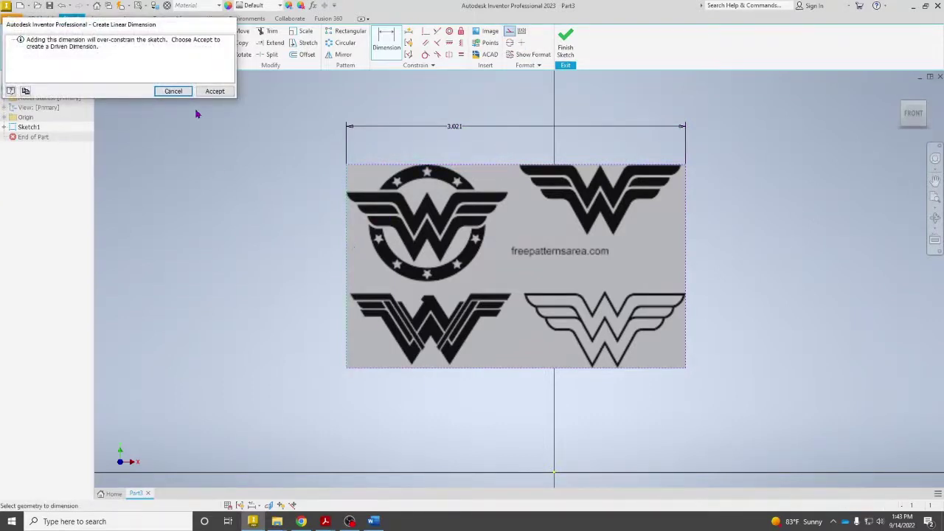
key("Escape")
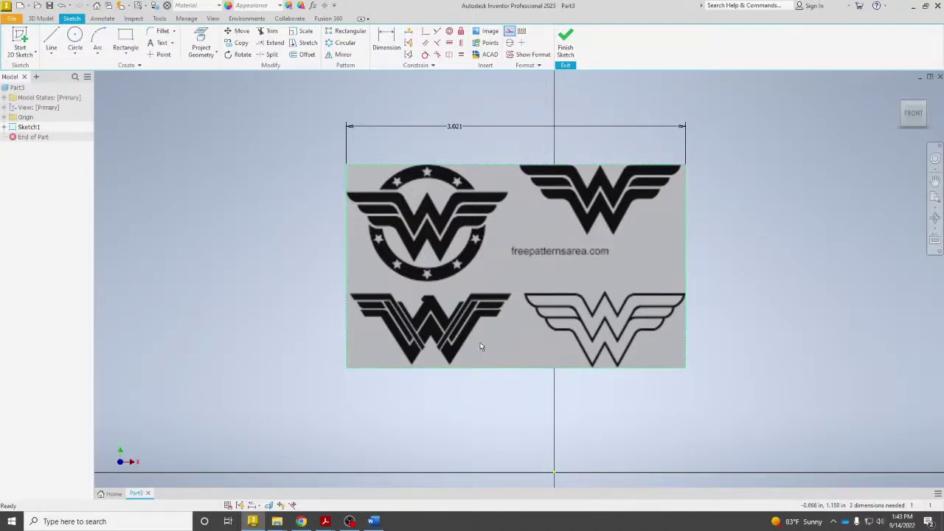
Move the logo image aside and draw a rectangle starting at the sketch origin.
left_click_drag(494, 306, 320, 284)
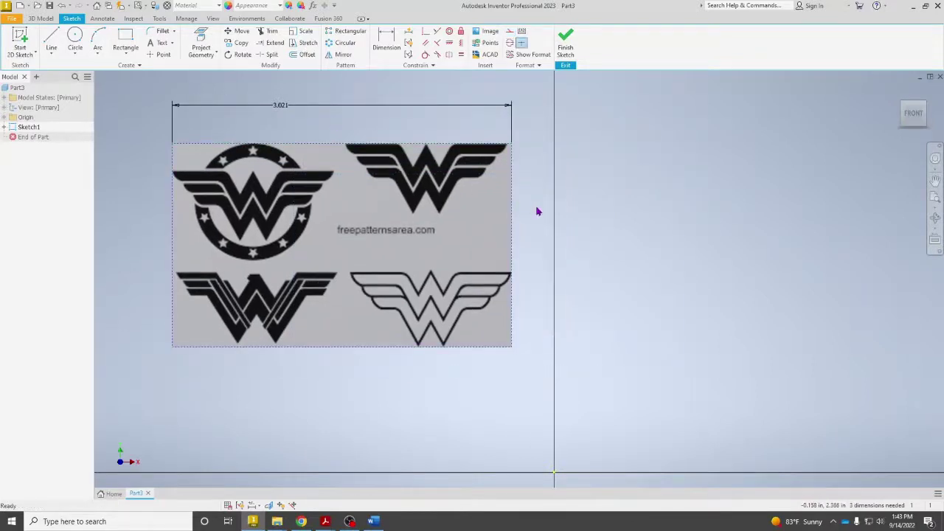
left_click_drag(558, 222, 339, 127)
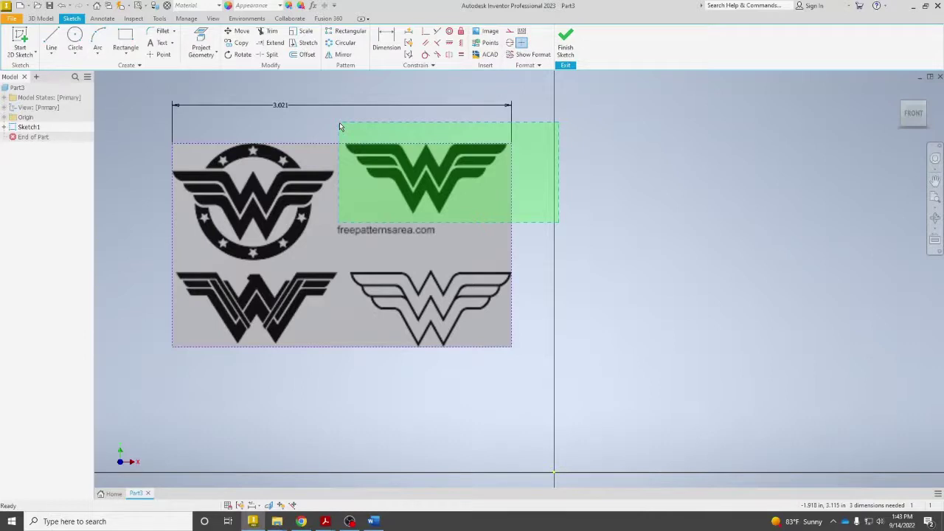
left_click_drag(339, 127, 340, 127)
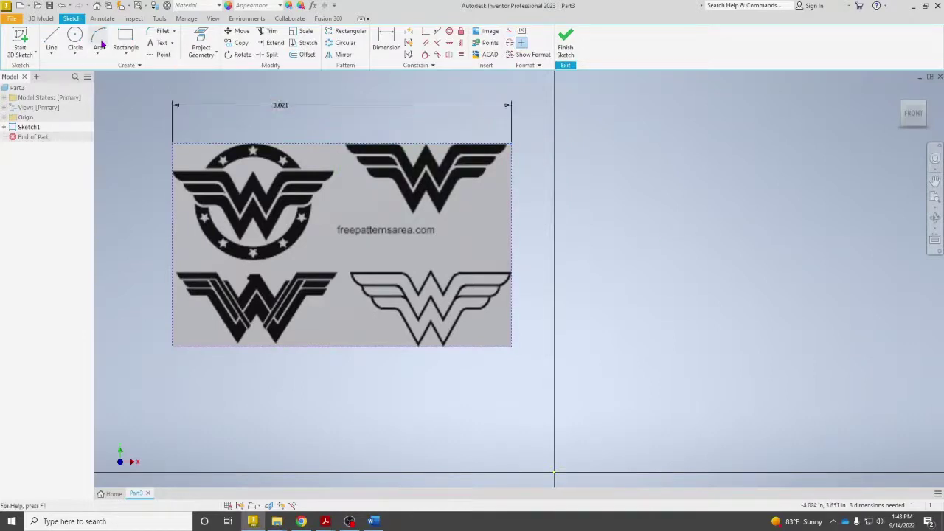
left_click(126, 41)
mouse_move(622, 395)
middle_mouse_down()
mouse_move(511, 380)
mouse_move(493, 367)
middle_mouse_up()
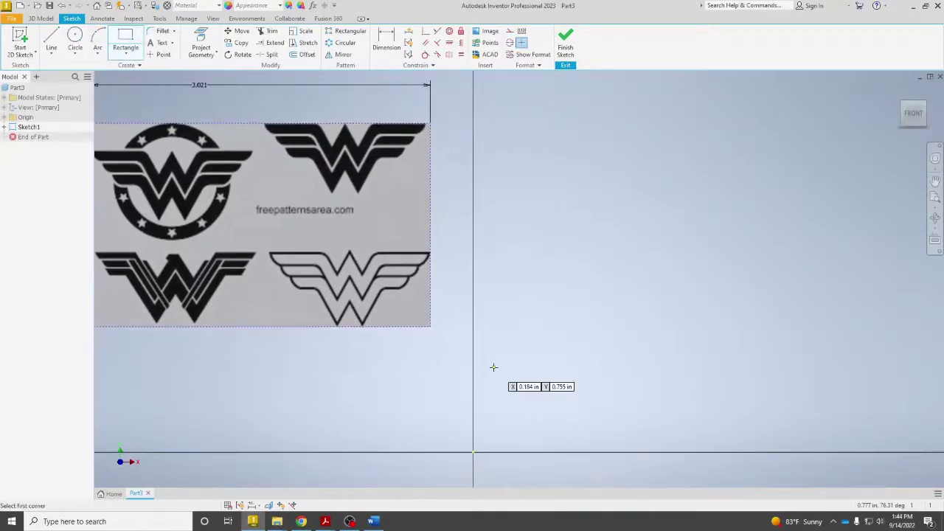
left_click(473, 452)
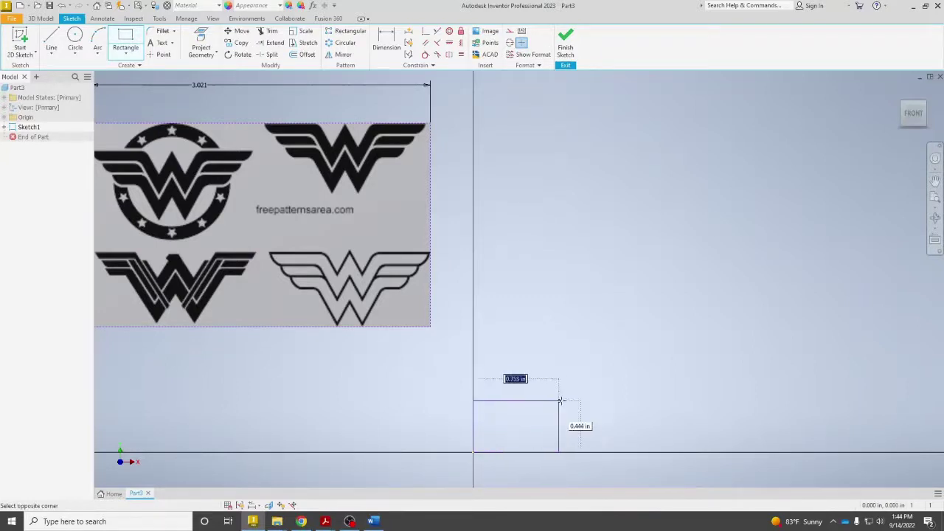
left_click(762, 273)
key("Escape")
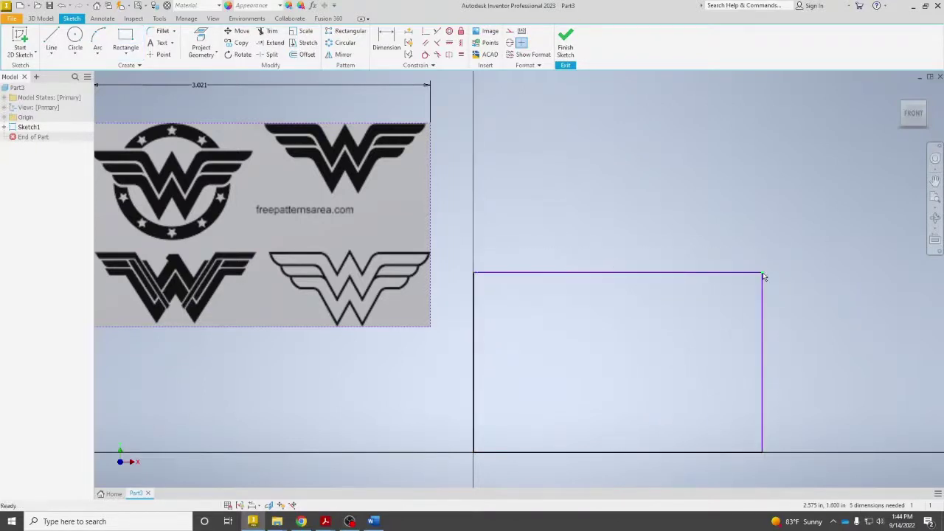
Dimension the rectangle 3 wide along its top edge and 2 tall on its right edge.
key("d")
left_click(705, 273)
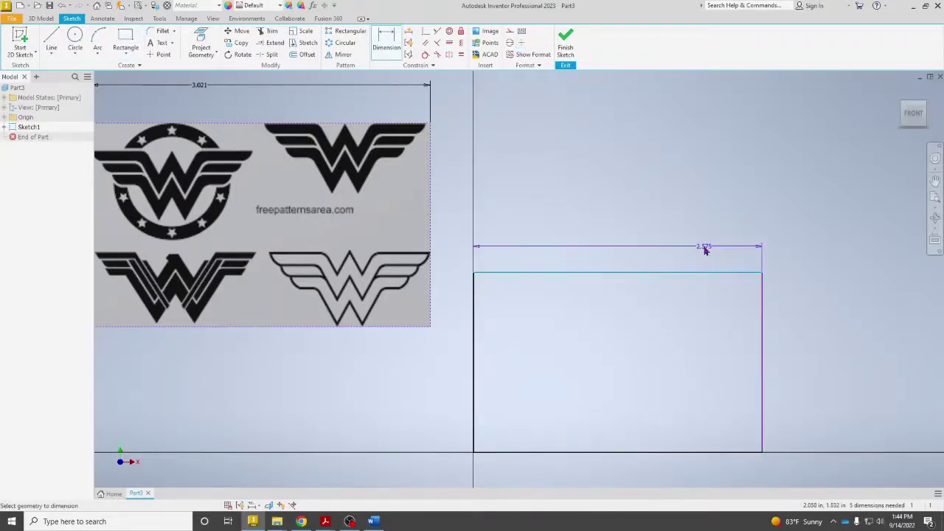
left_click(706, 248)
type("3")
key("Return")
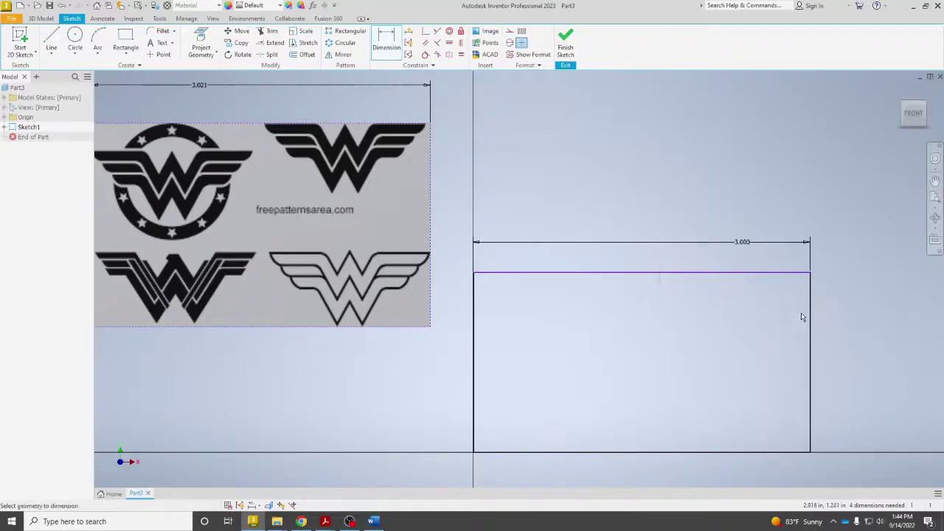
left_click(810, 316)
left_click(854, 309)
type("2")
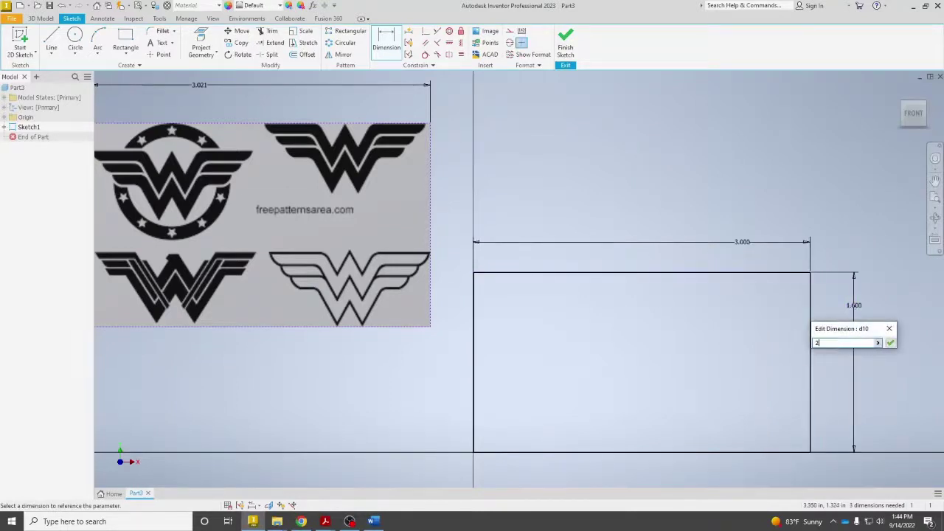
key("Return")
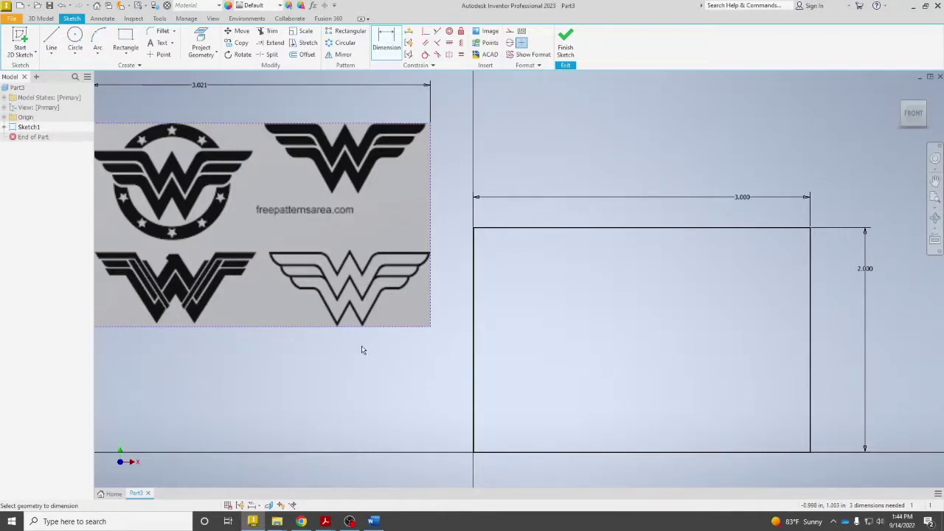
right_click(384, 385)
Drag the logo image onto the rectangle, undoing a stray width dimension and the last move.
left_click(401, 385)
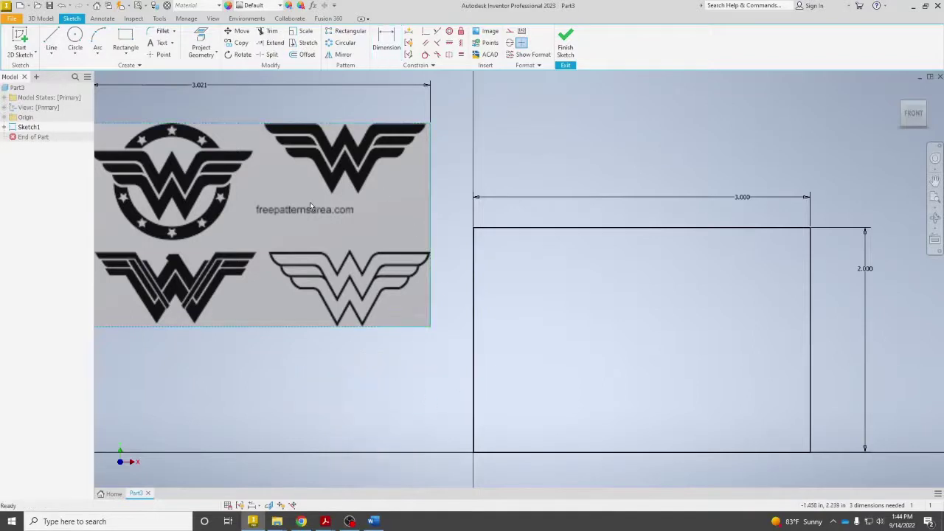
mouse_move(313, 201)
left_mouse_down()
mouse_move(344, 272)
mouse_move(466, 344)
mouse_move(615, 357)
mouse_move(685, 345)
mouse_move(726, 318)
mouse_move(725, 292)
mouse_move(733, 296)
left_mouse_up()
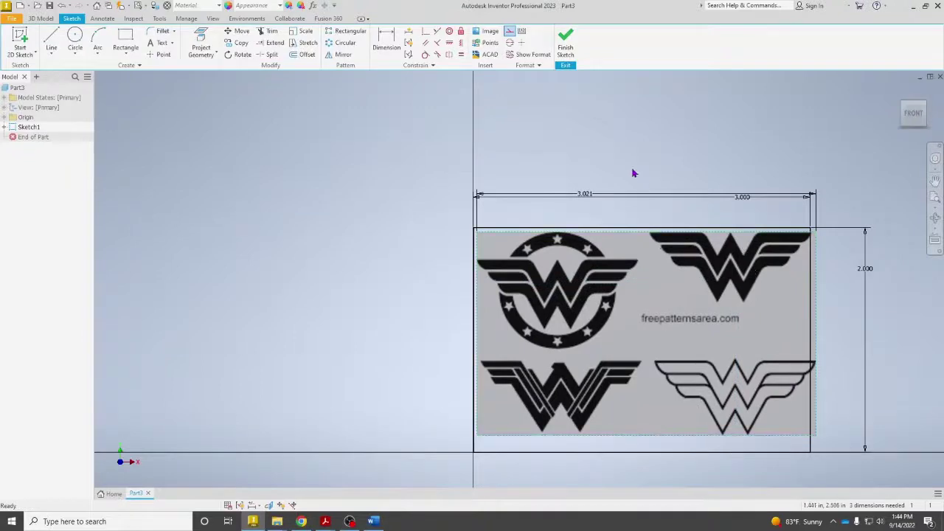
left_click_drag(619, 161, 879, 317)
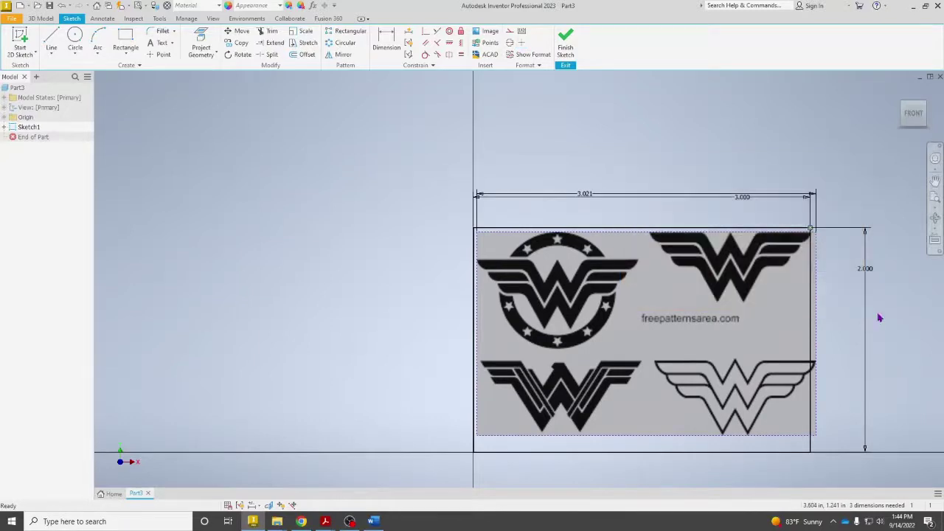
left_click_drag(705, 302, 452, 267)
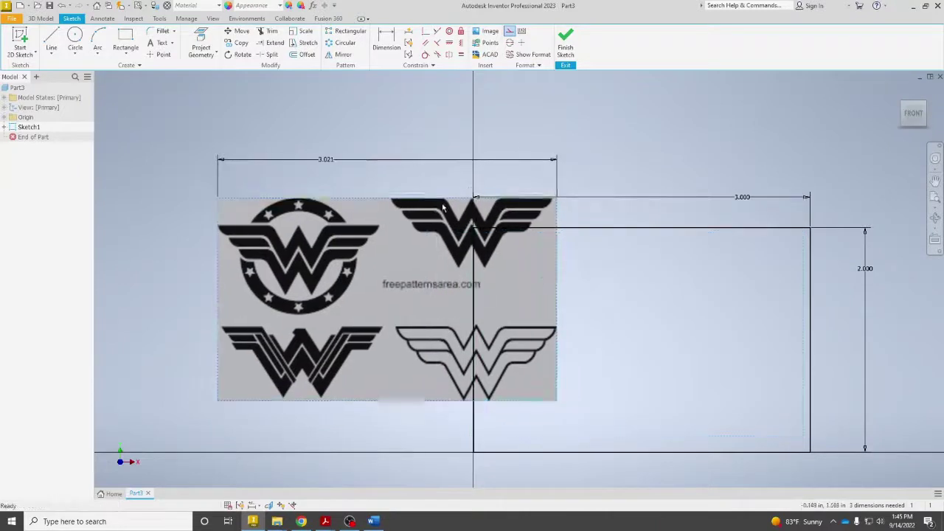
left_click(360, 166)
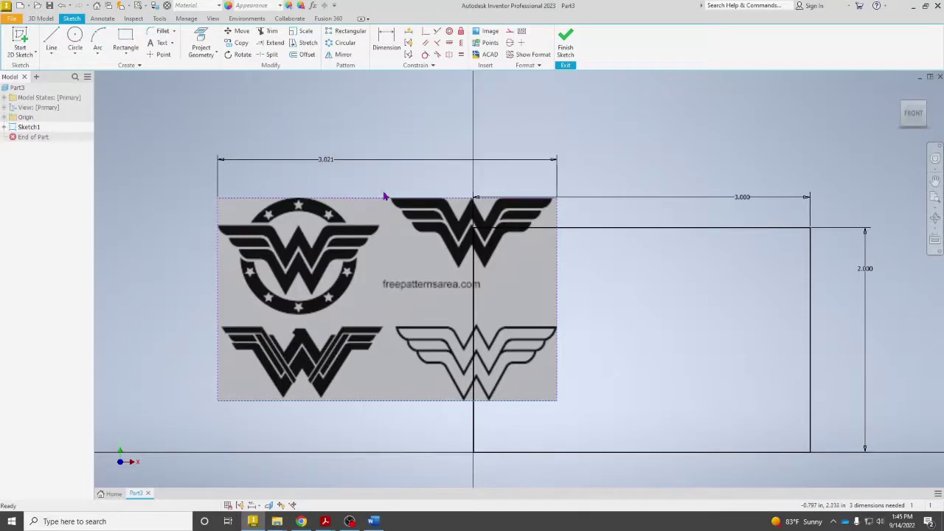
key("ctrl+z")
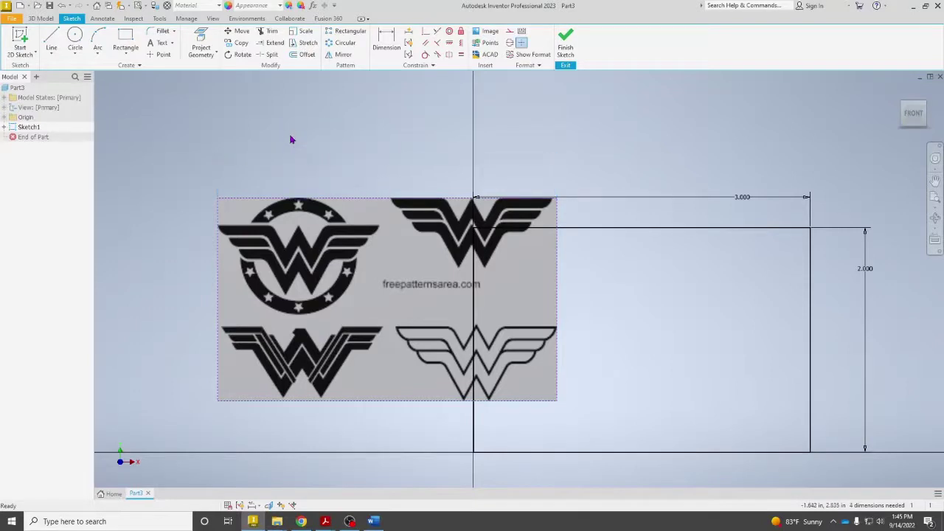
key("ctrl+z")
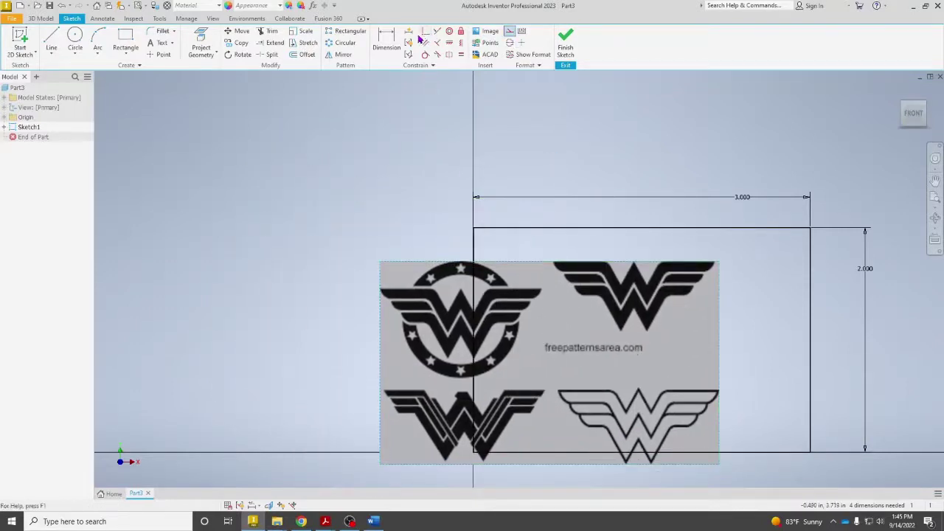
Make the image's top-right corner coincident with the rectangle's top-right corner.
left_click(426, 32)
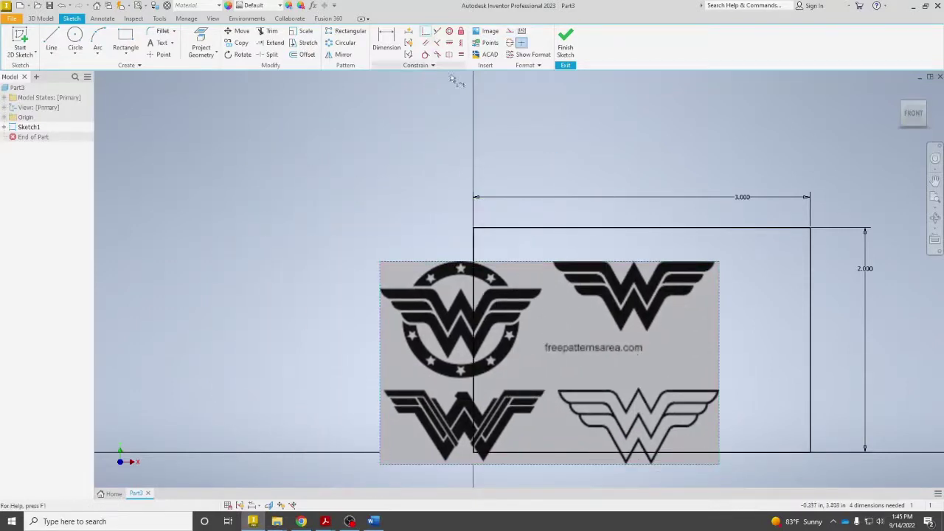
left_click(426, 32)
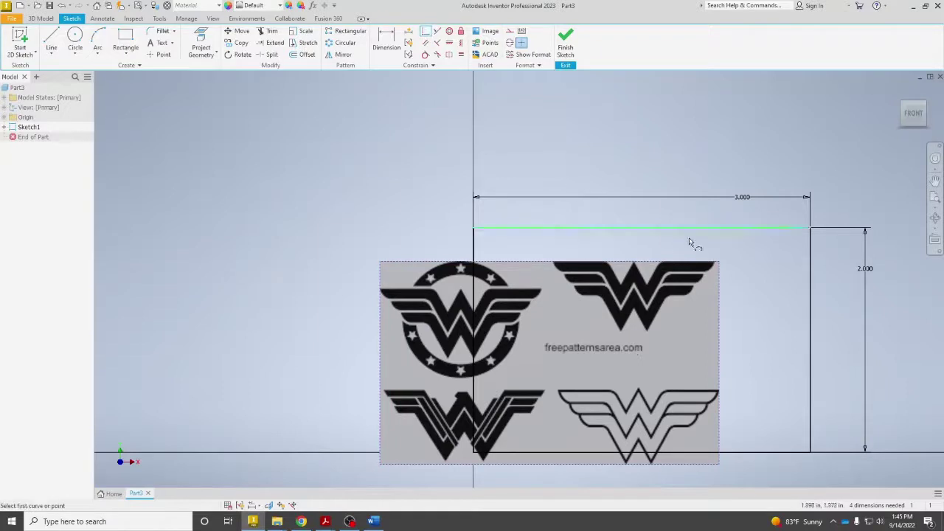
left_click(719, 264)
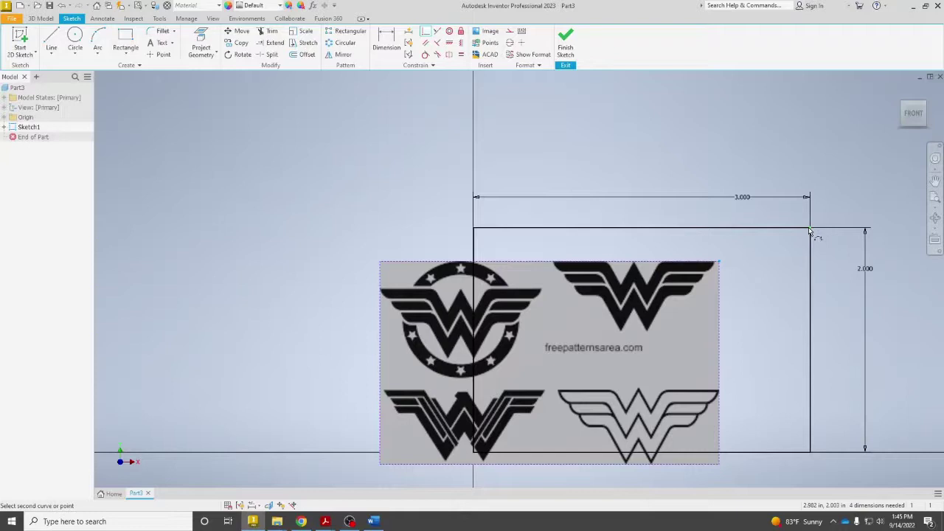
left_click(811, 229)
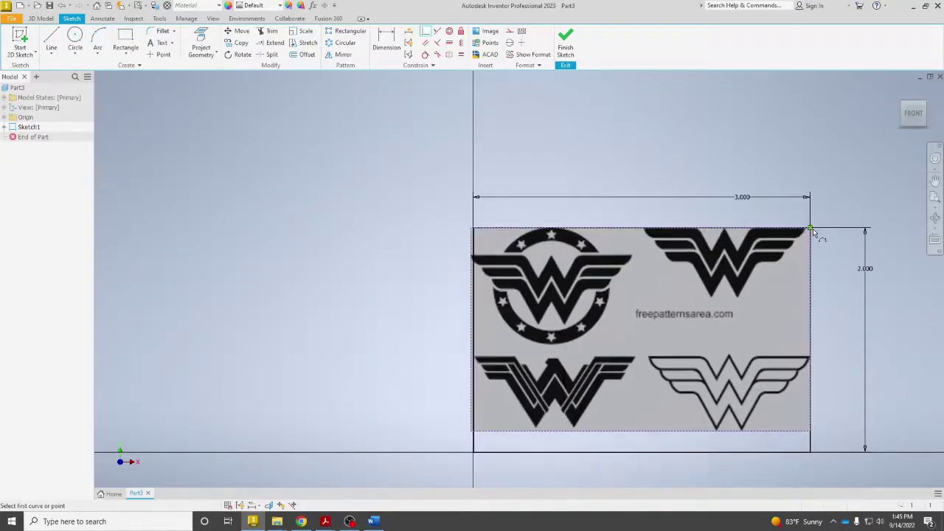
right_click(768, 179)
left_click(747, 216)
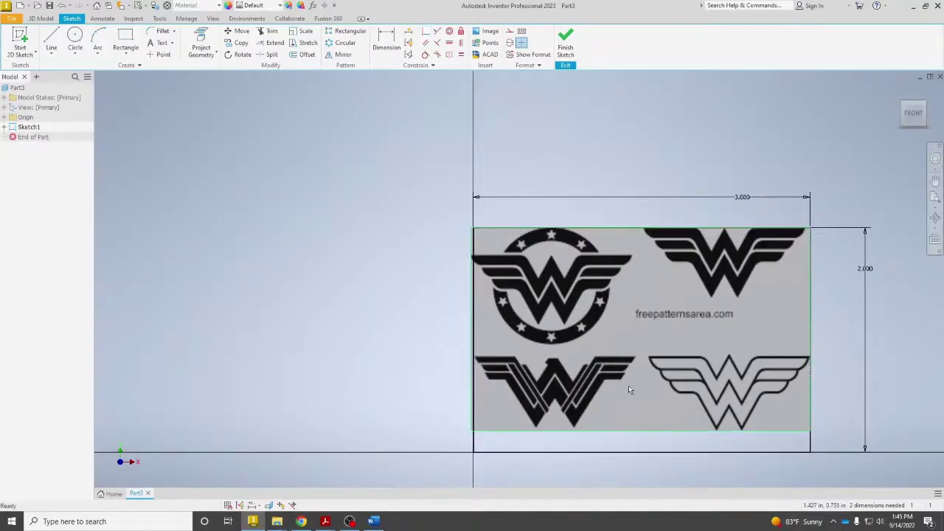
Scale the image from its bottom-left corner until the top-right logo fills the rectangle, then finish Sketch1.
left_click(475, 428)
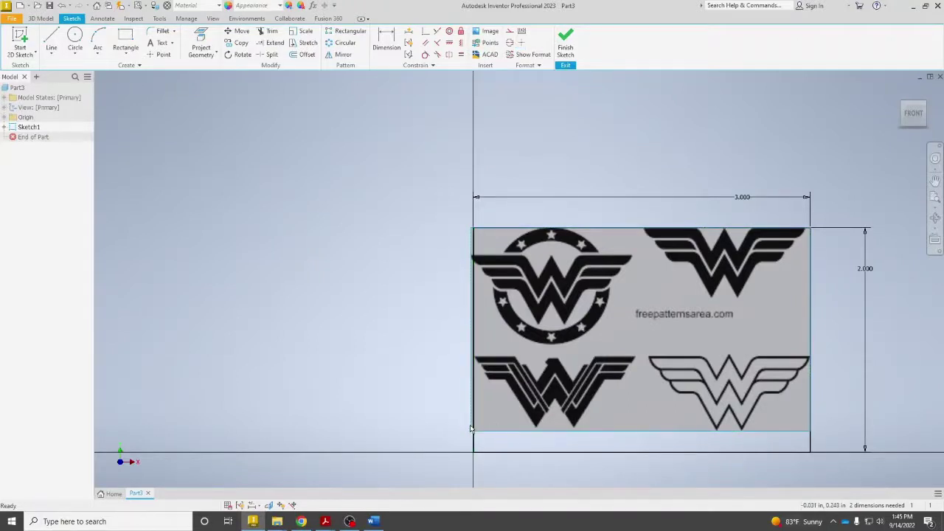
left_click_drag(475, 428, 124, 484)
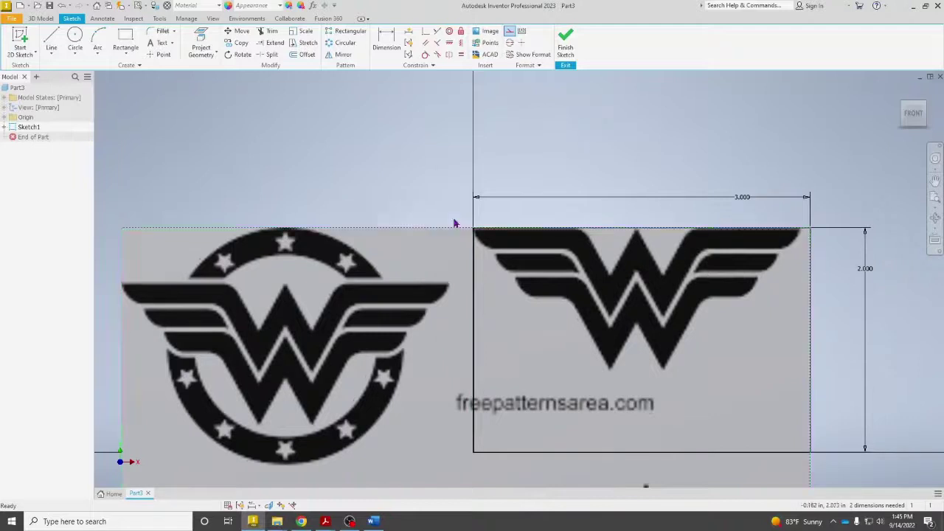
mouse_move(802, 469)
middle_mouse_down()
mouse_move(607, 389)
mouse_move(621, 371)
middle_mouse_up()
scroll(478, 267, "up", 3)
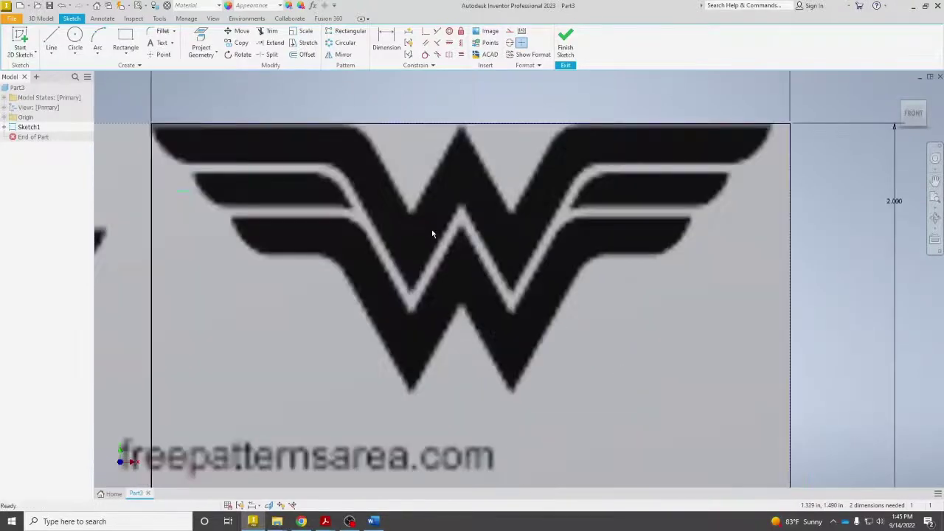
left_click_drag(128, 94, 787, 415)
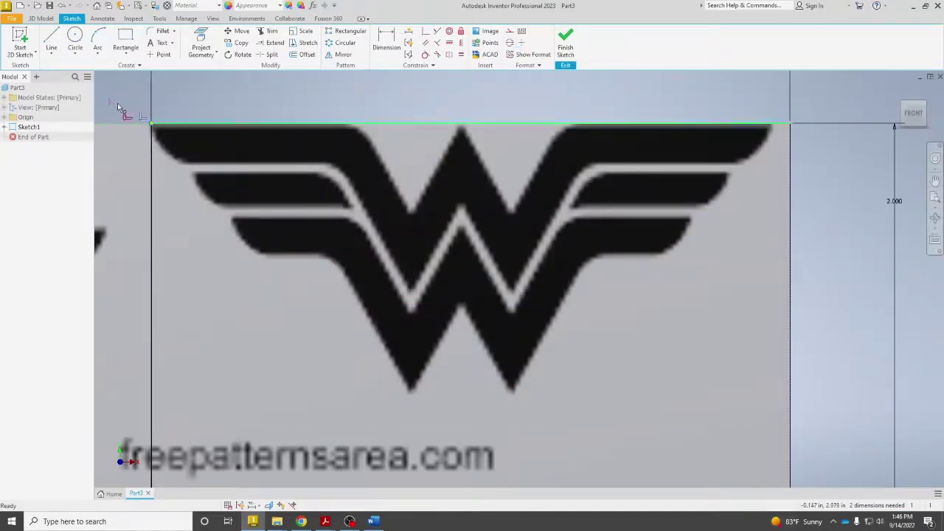
left_click_drag(107, 96, 333, 249)
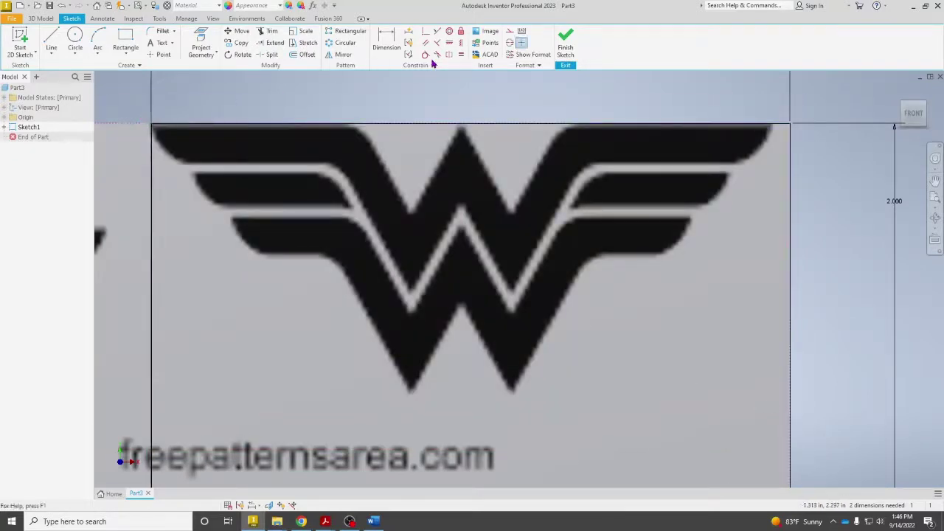
left_click(565, 44)
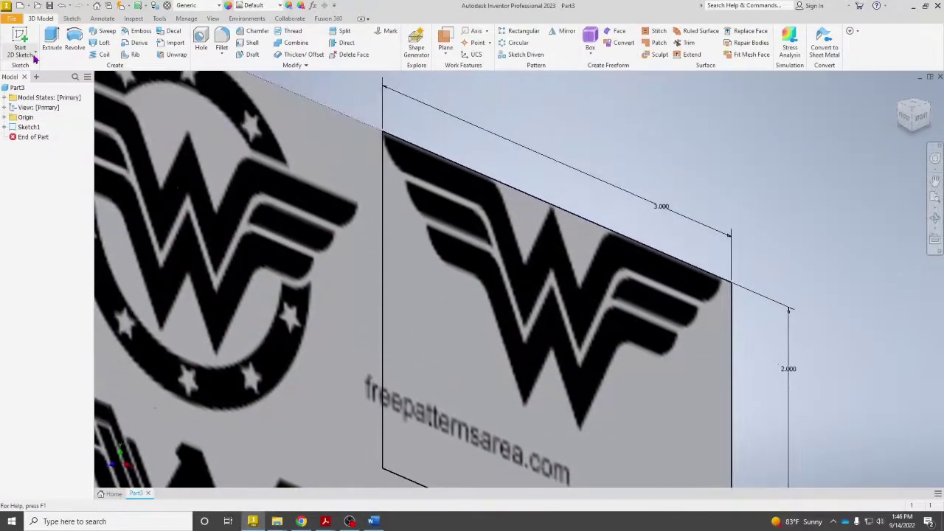
Start a new 2D sketch, Sketch2, on the XY plane.
left_click(21, 44)
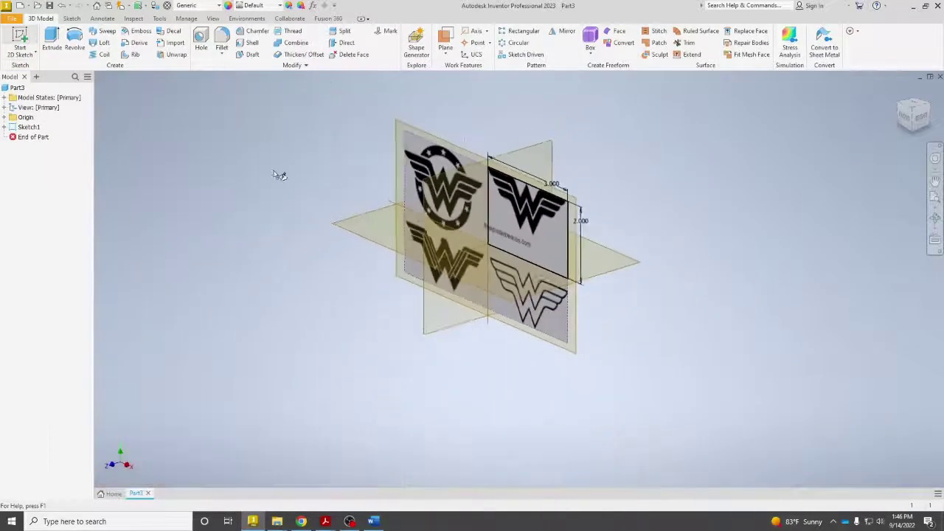
scroll(402, 125, "down", 3)
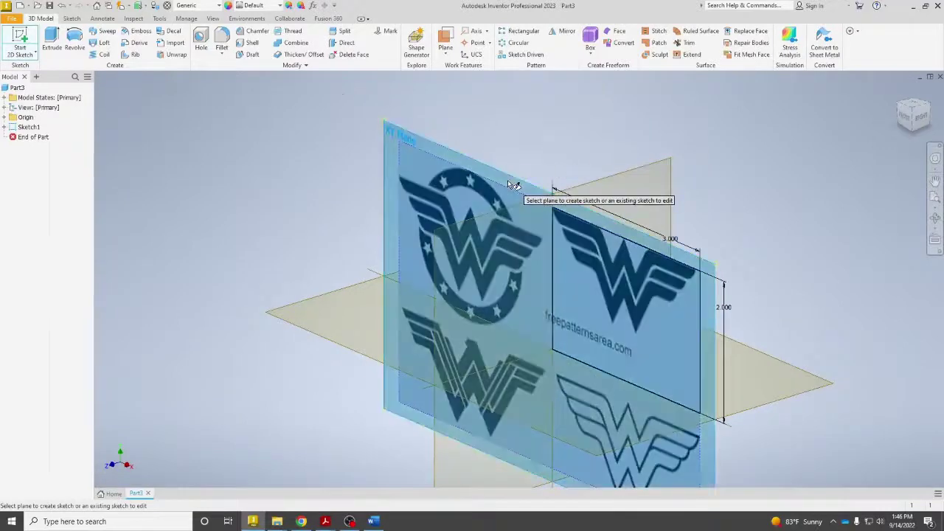
left_click(508, 181)
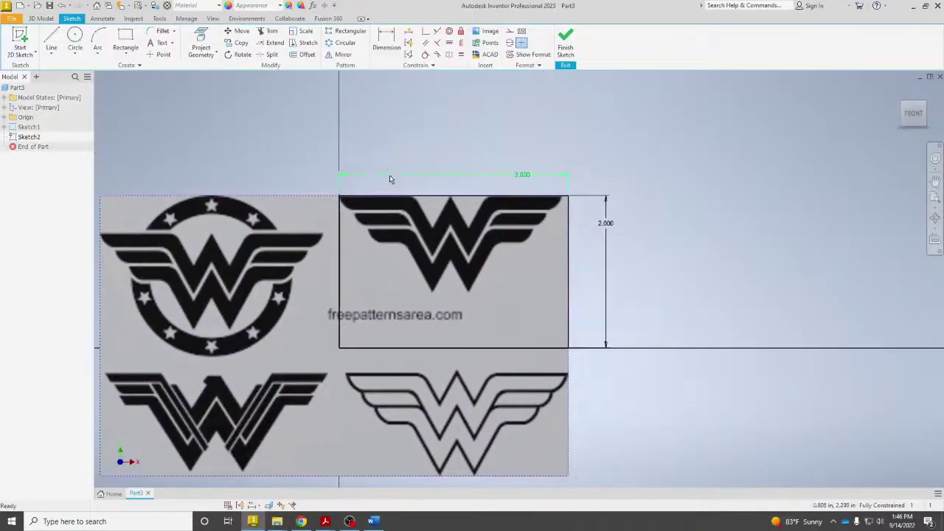
scroll(346, 204, "down", 5)
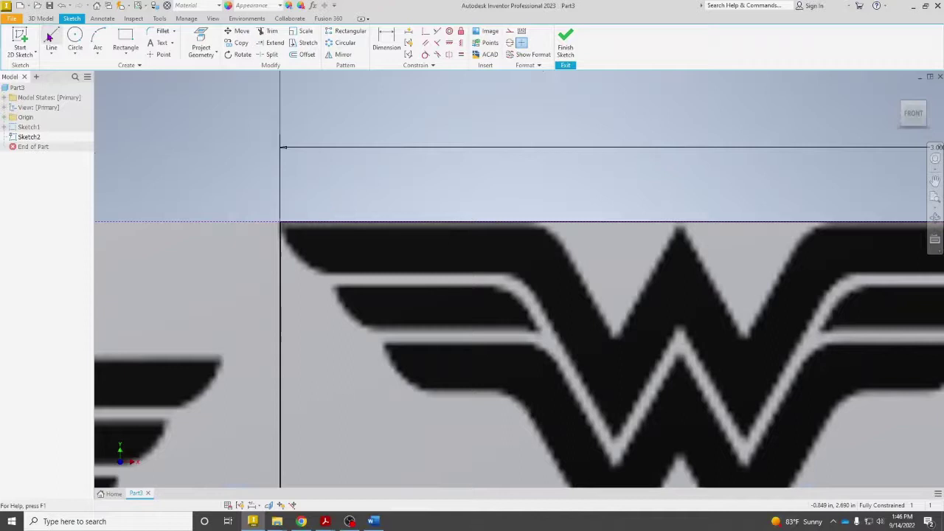
Trace the W's top edge with connected lines through both V notches to the right wing tip.
left_click(50, 39)
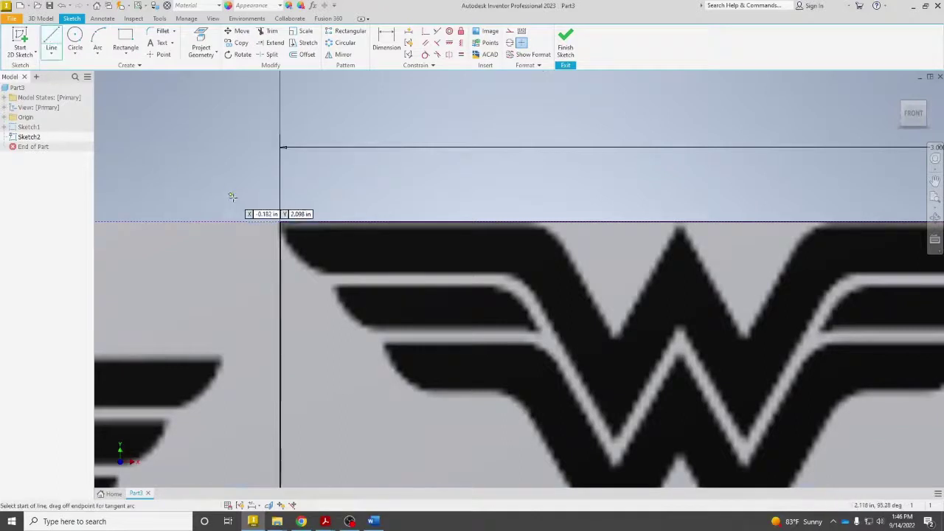
left_click(280, 221)
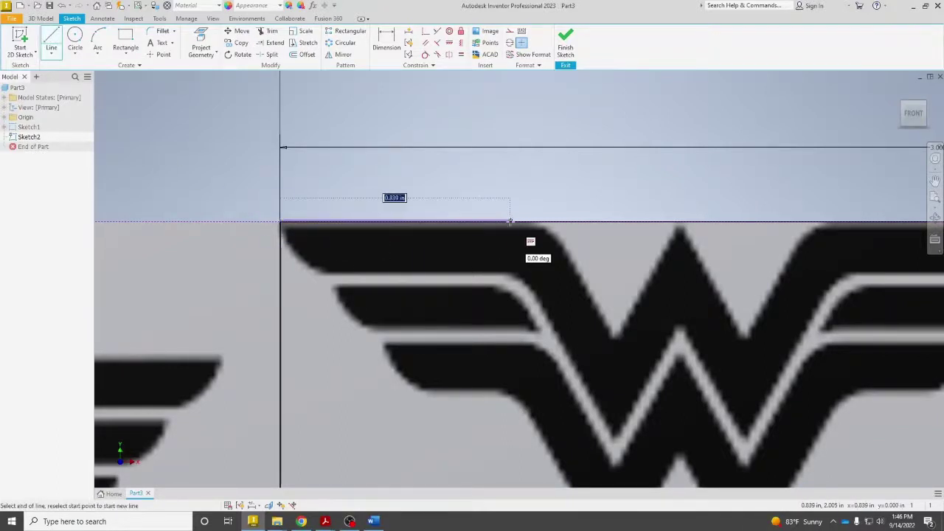
left_click(546, 221)
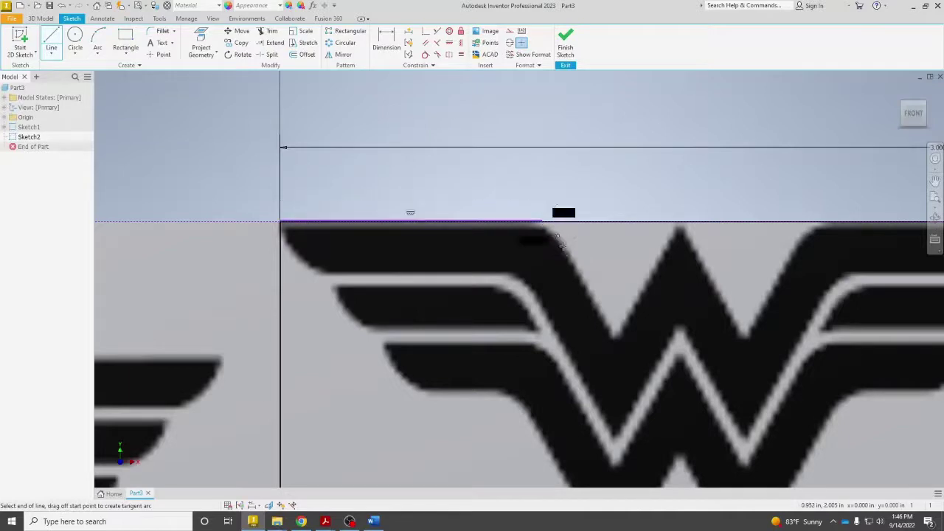
left_click(615, 340)
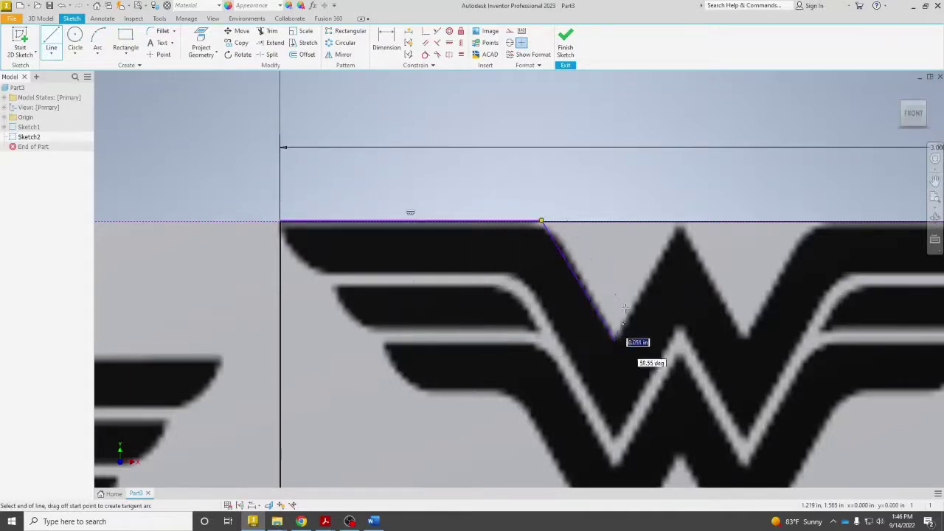
left_click(680, 222)
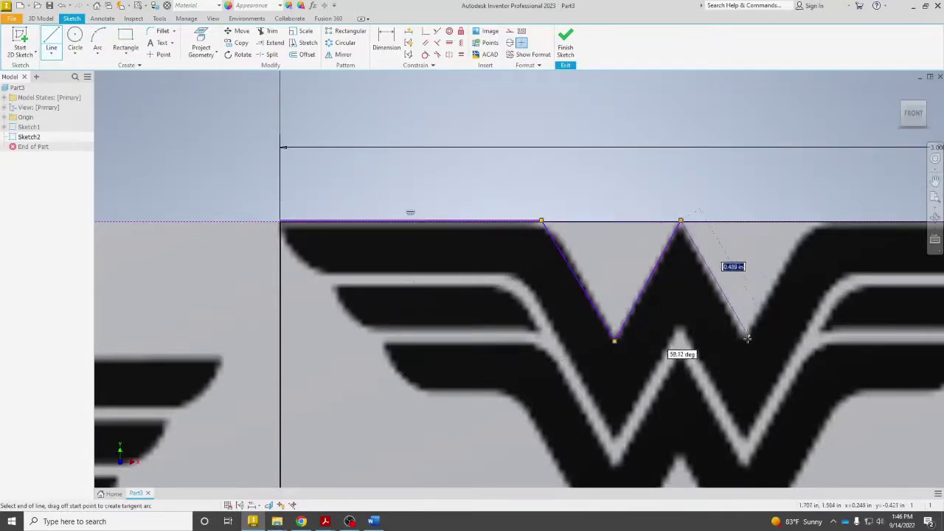
left_click(745, 339)
middle_click_drag(827, 248, 693, 314)
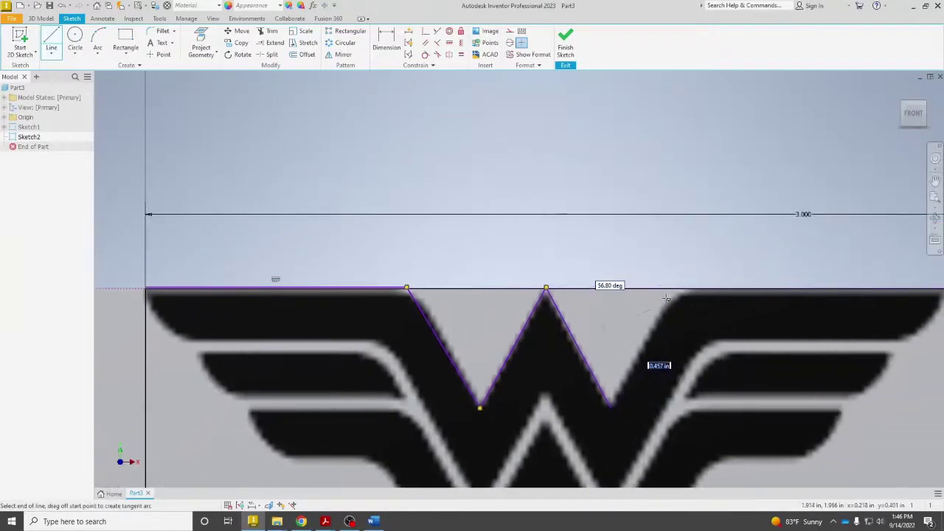
left_click(680, 288)
middle_click_drag(848, 289, 691, 276)
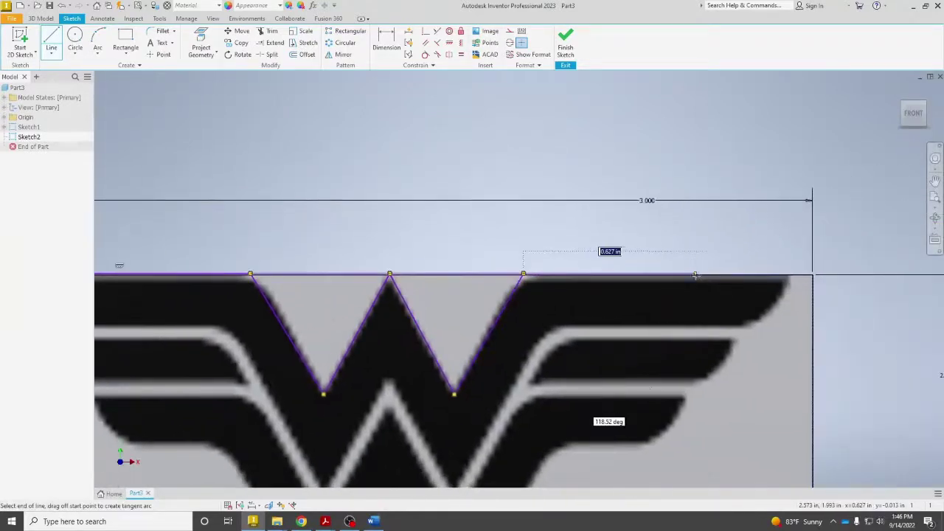
left_click(791, 274)
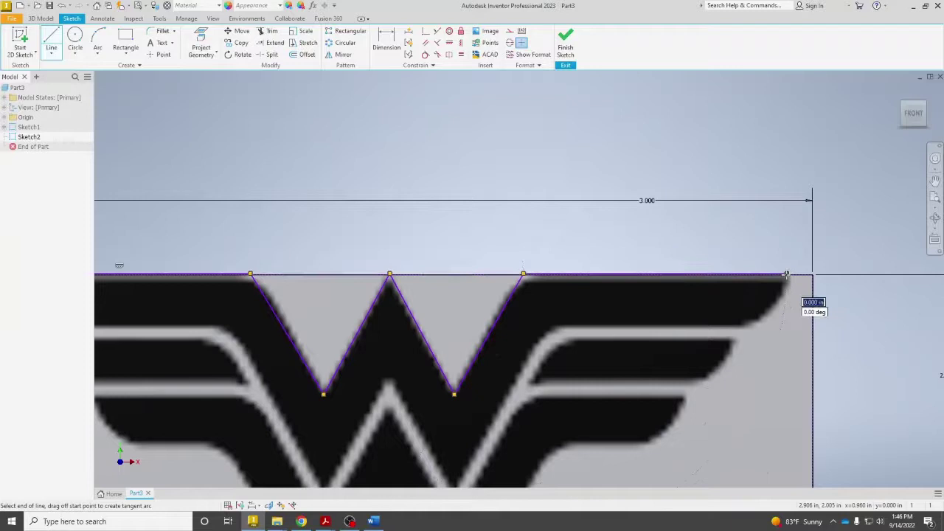
right_click(798, 234)
left_click(824, 233)
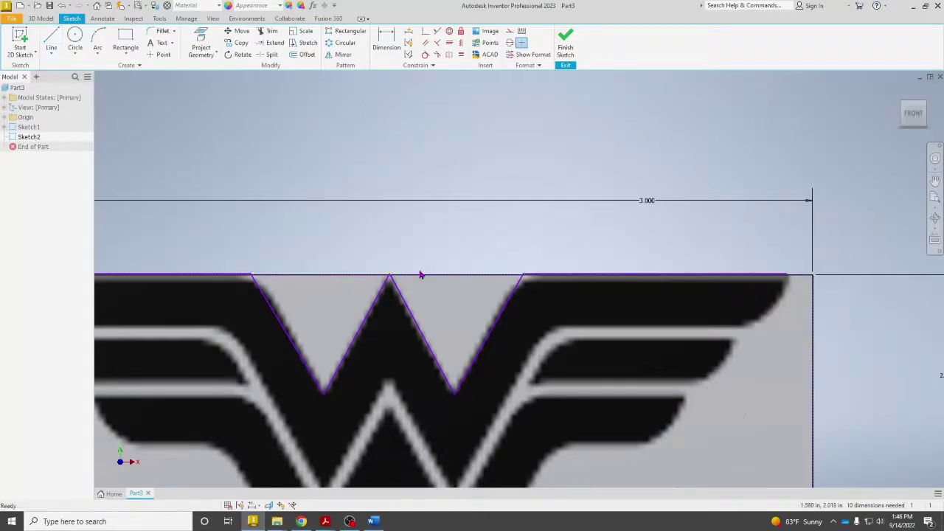
mouse_move(413, 281)
middle_mouse_down()
mouse_move(488, 217)
mouse_move(534, 206)
middle_mouse_up()
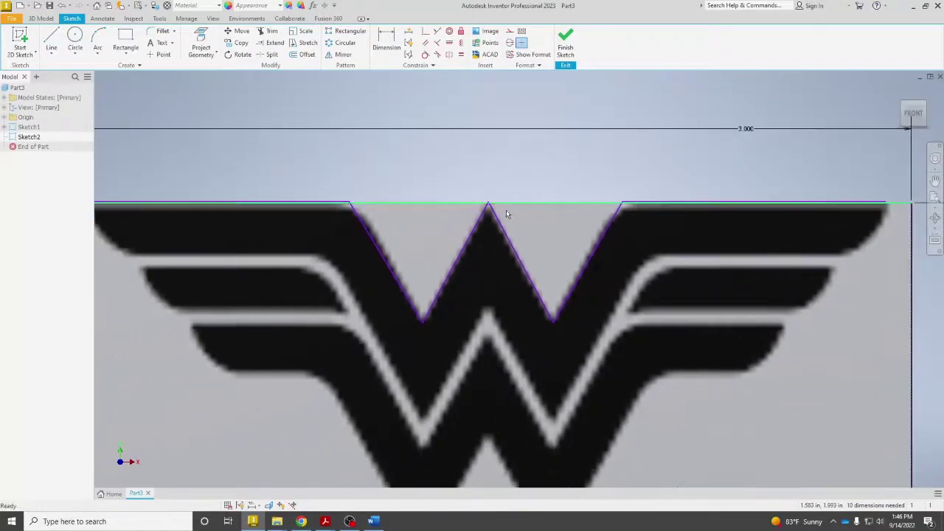
With offset constraints off, place three offset copies of the traced top outline below it.
mouse_move(466, 163)
middle_mouse_down()
mouse_move(464, 111)
mouse_move(488, 112)
middle_mouse_up()
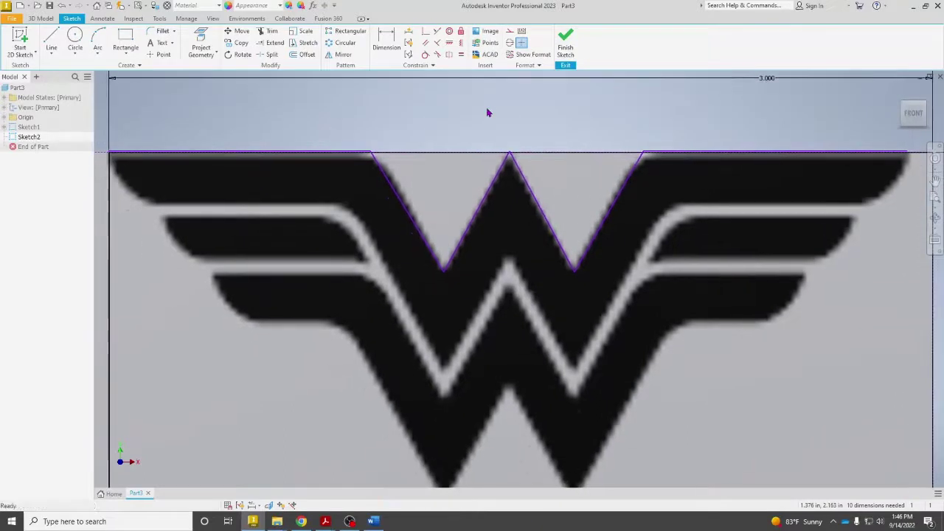
left_click(309, 57)
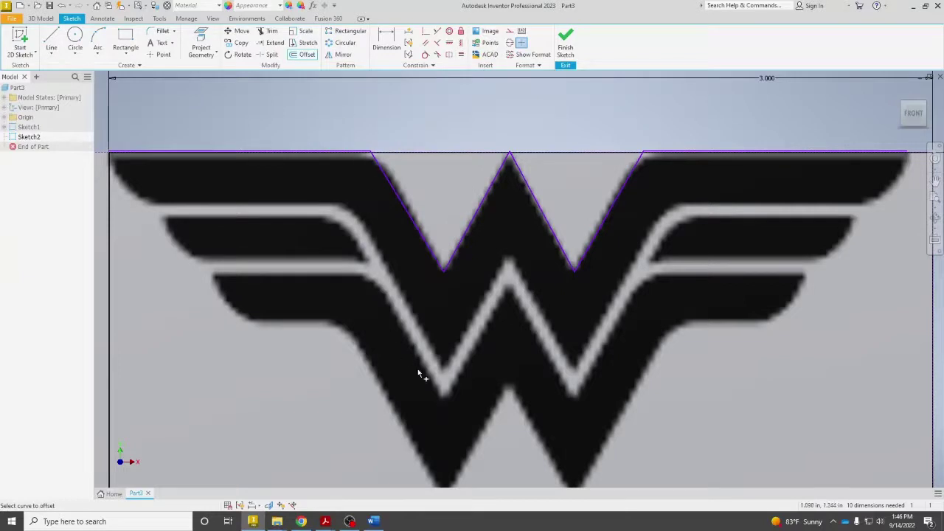
right_click(318, 212)
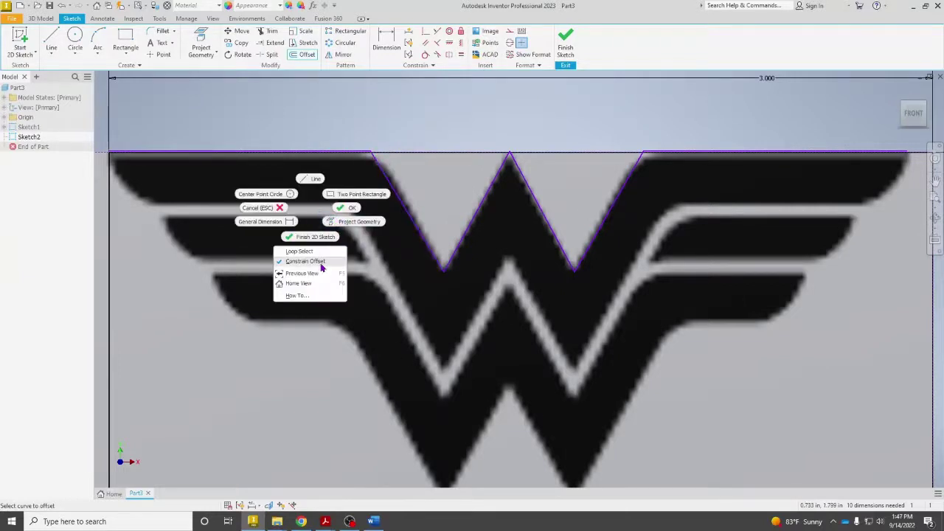
left_click(319, 260)
left_click(307, 55)
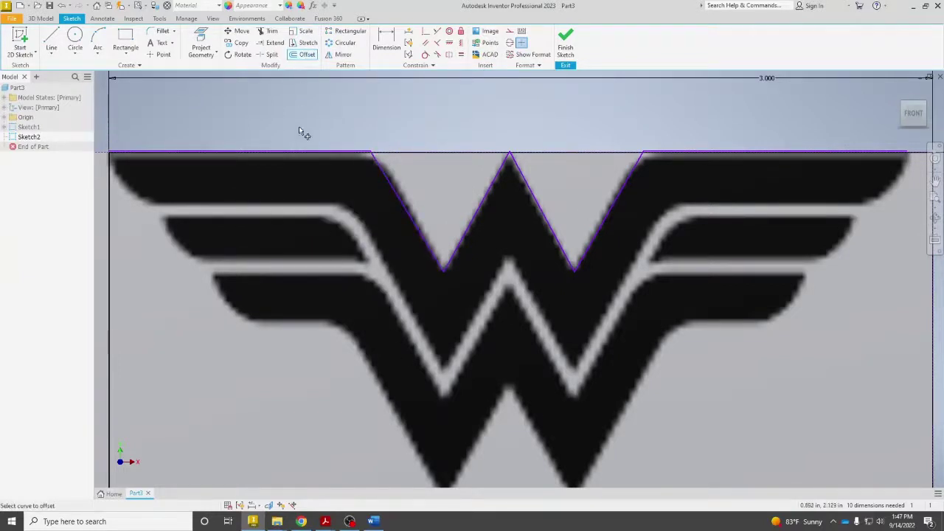
left_click(386, 183)
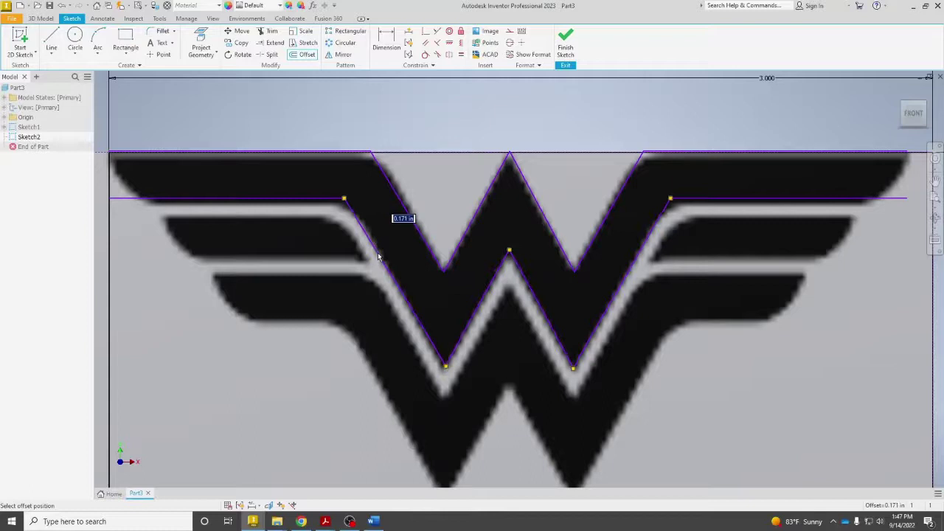
left_click(383, 260)
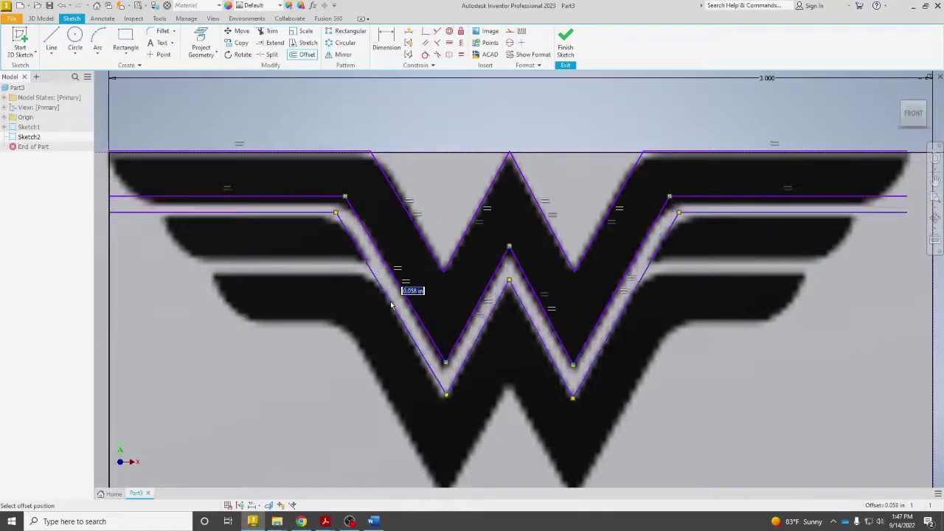
left_click(392, 309)
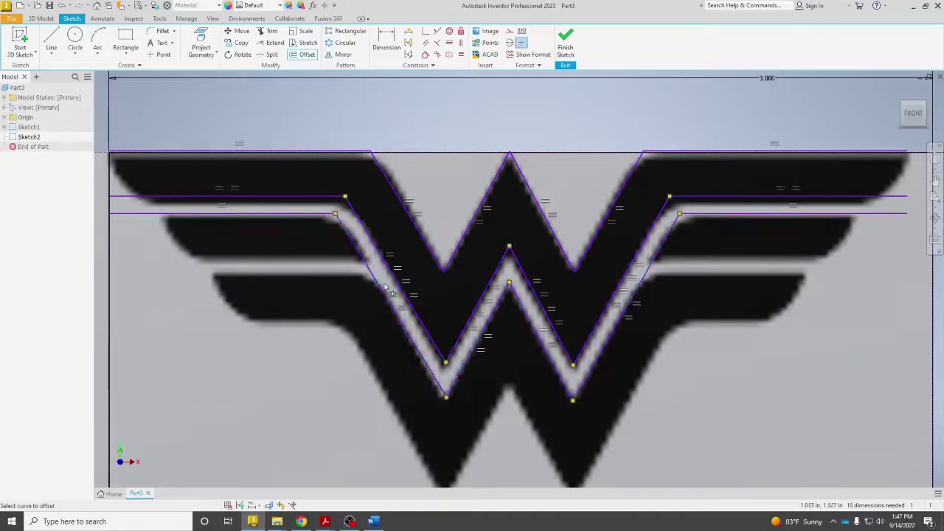
left_click(370, 368)
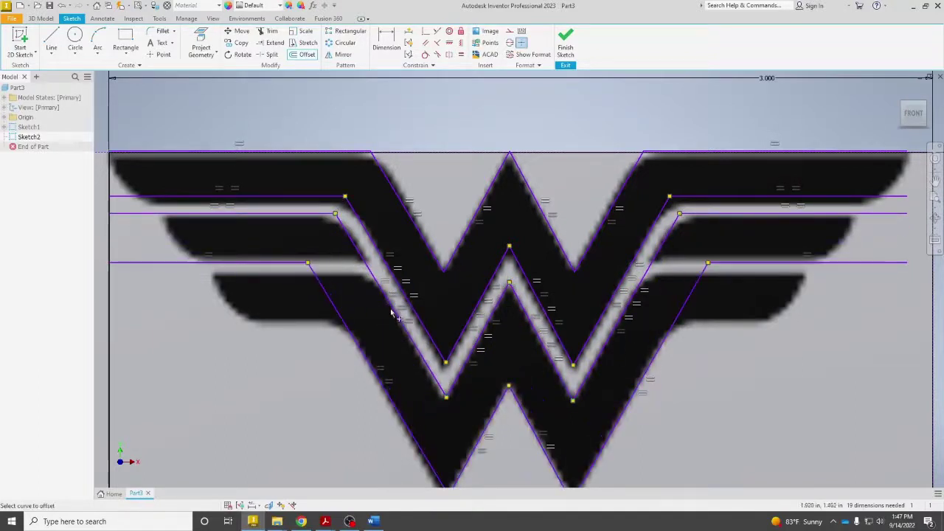
Offset the left slanted chain outside the logo and finish the offset.
left_click(340, 313)
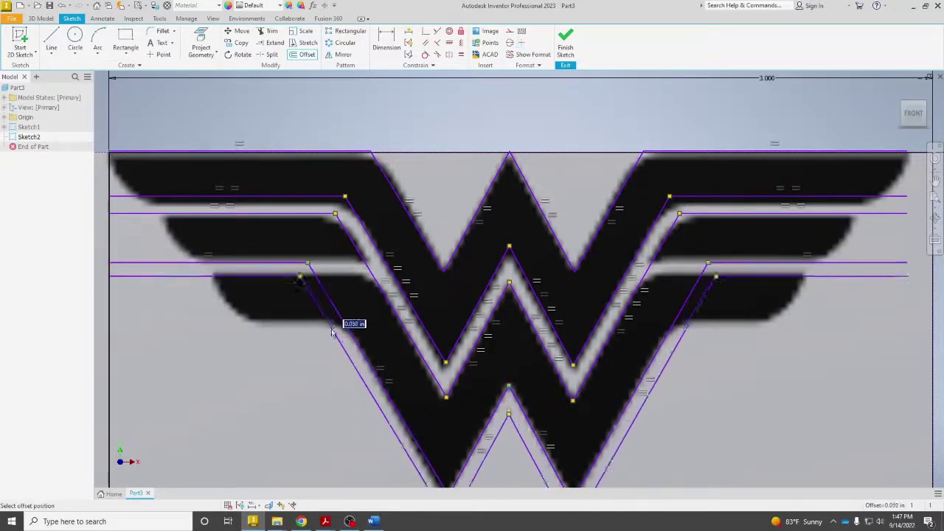
left_click(312, 384)
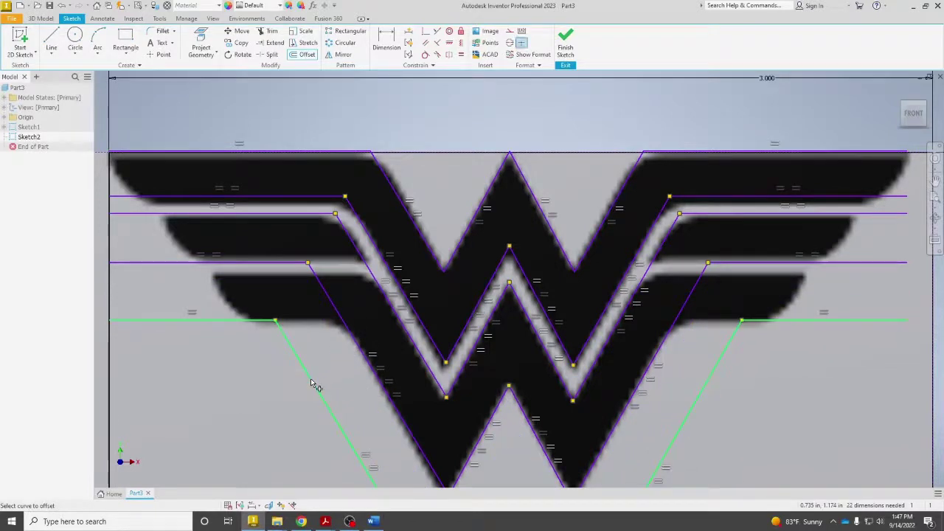
right_click(460, 286)
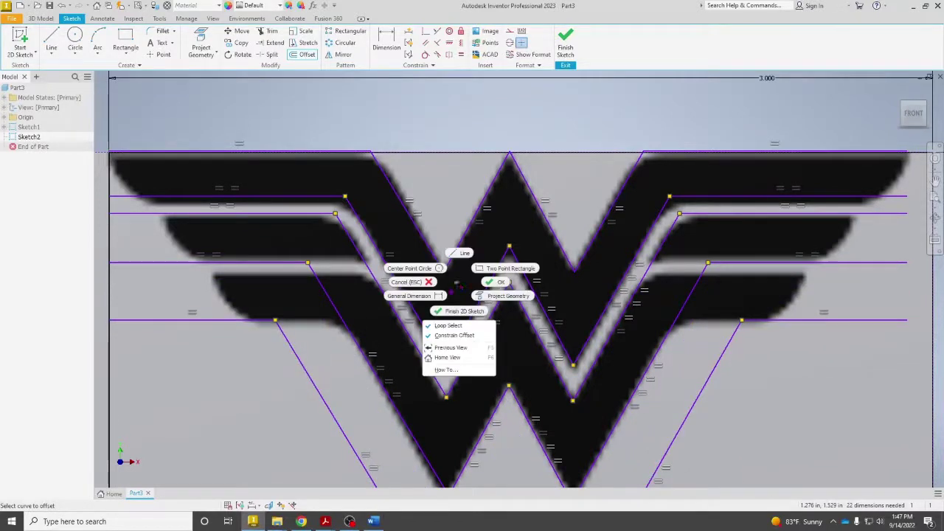
left_click(499, 282)
left_click(51, 41)
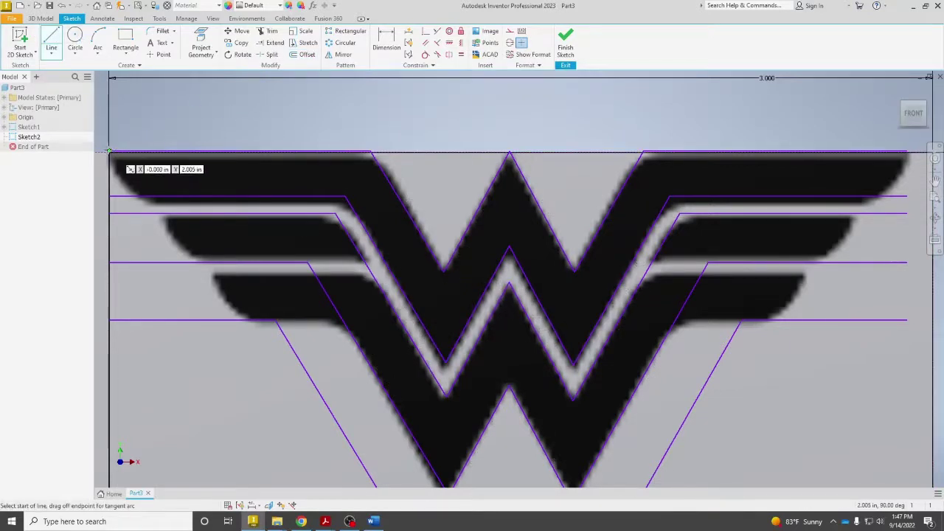
Draw slanted lines from the top-left and top-right corners down to the lowest wing line.
left_click(111, 153)
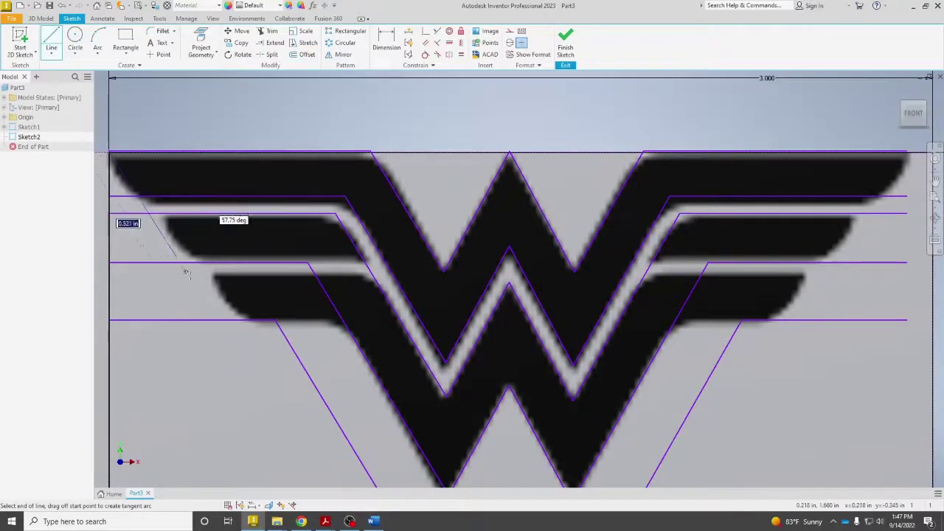
double_click(243, 320)
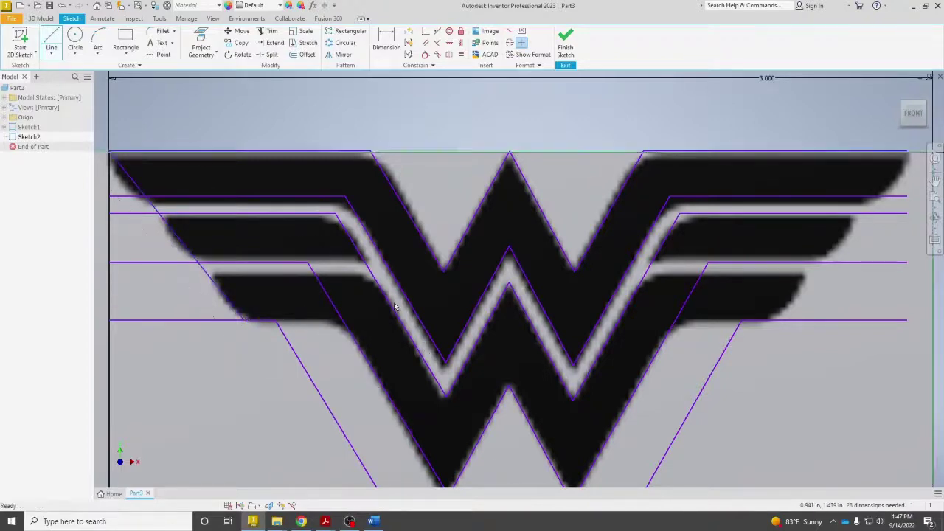
middle_click_drag(734, 237, 627, 137)
scroll(676, 202, "down", 4)
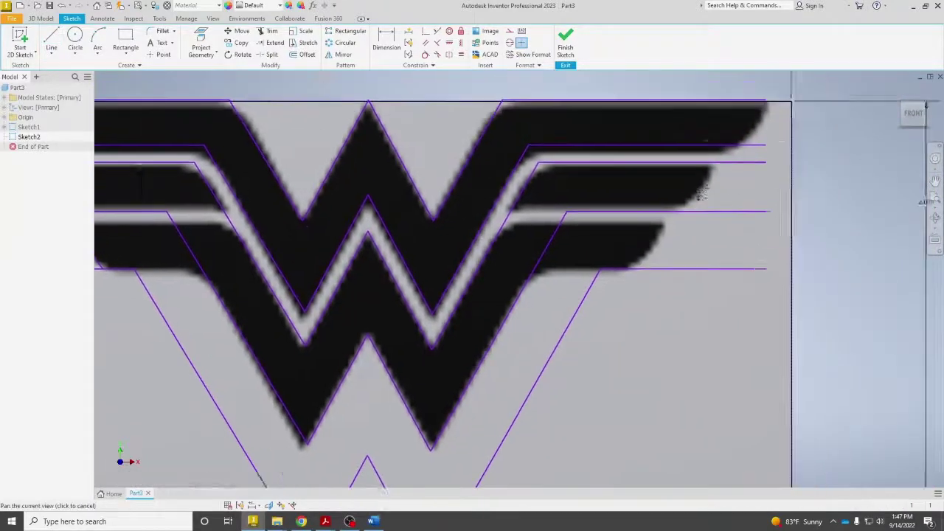
scroll(715, 159, "up", 4)
left_click(714, 159)
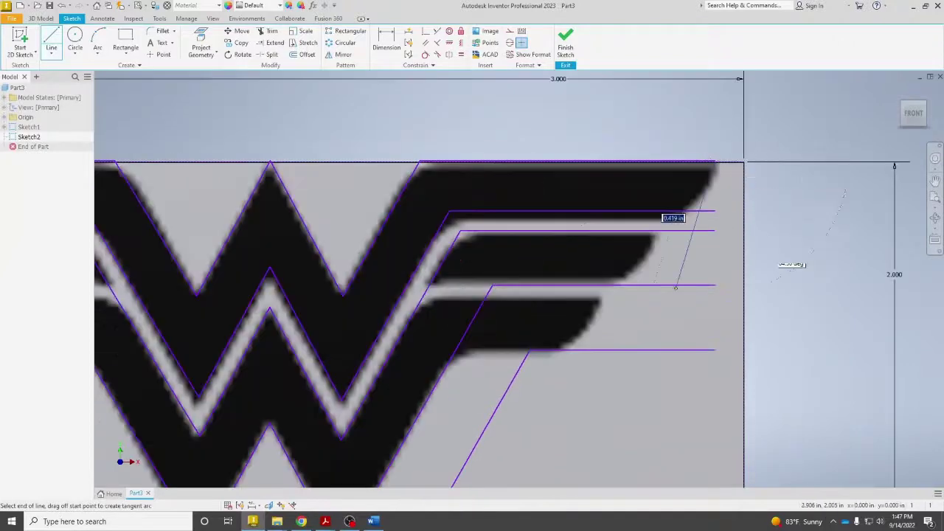
double_click(560, 349)
key("Escape")
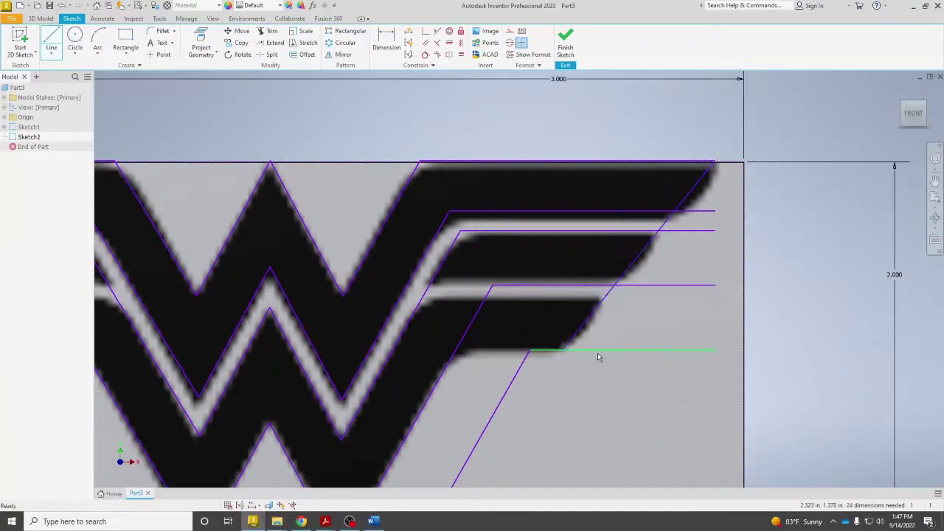
Trim the overhanging wing line ends and short diagonal pieces on both wings.
key("x")
left_click(696, 231)
left_click(706, 211)
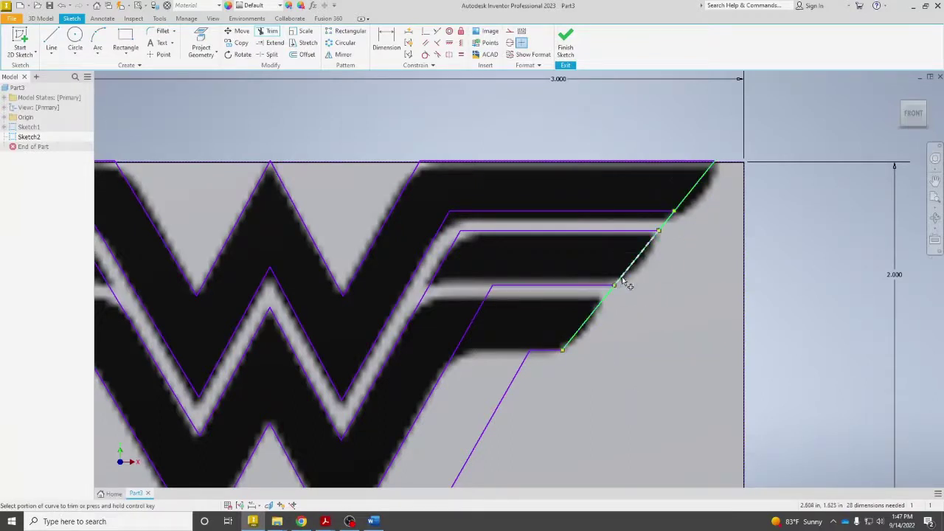
left_click(670, 222)
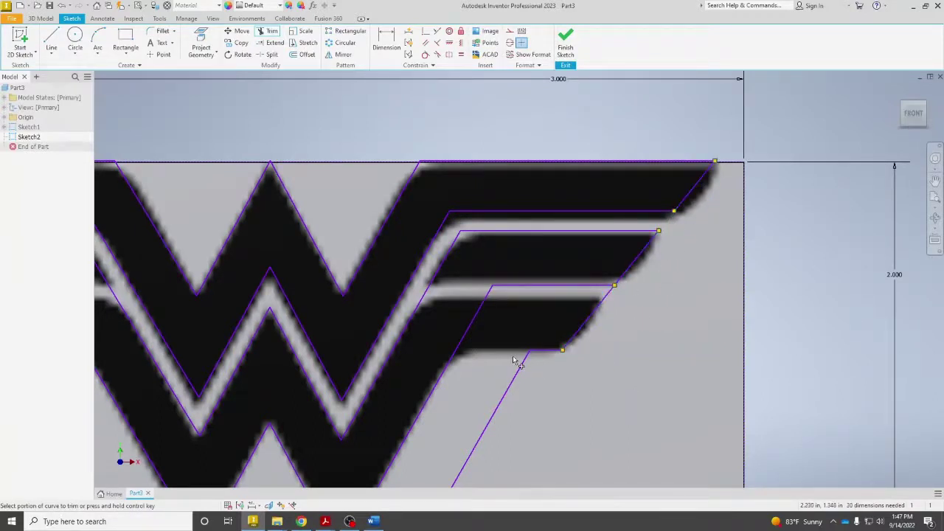
scroll(374, 386, "down", 3)
scroll(347, 290, "up", 3)
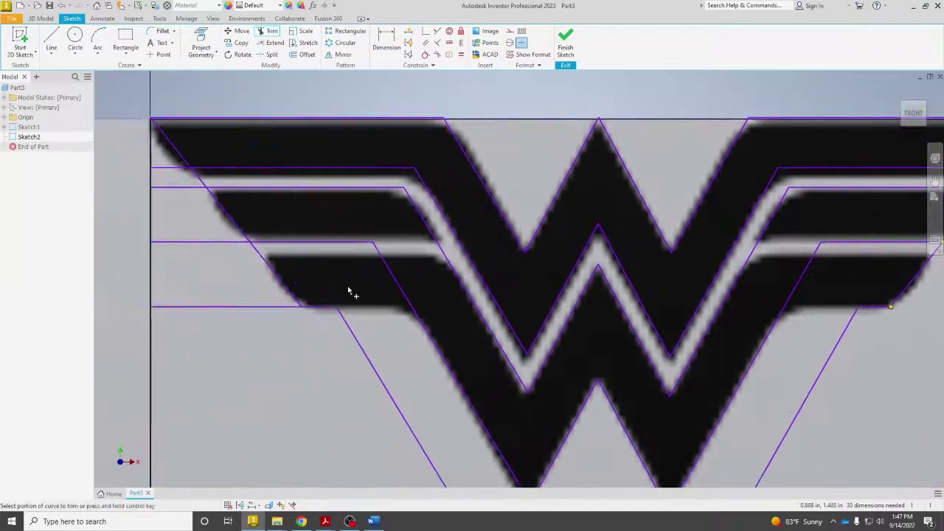
left_click_drag(166, 221, 148, 155)
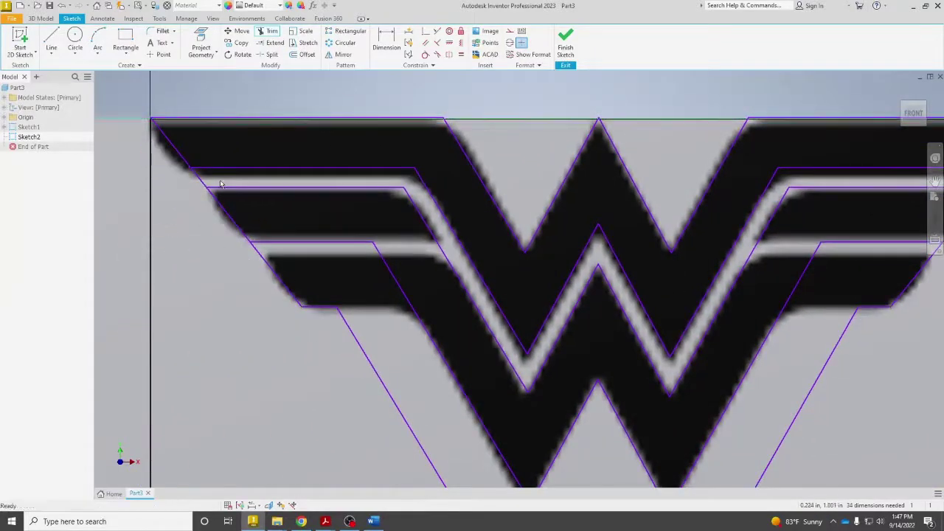
left_click(198, 180)
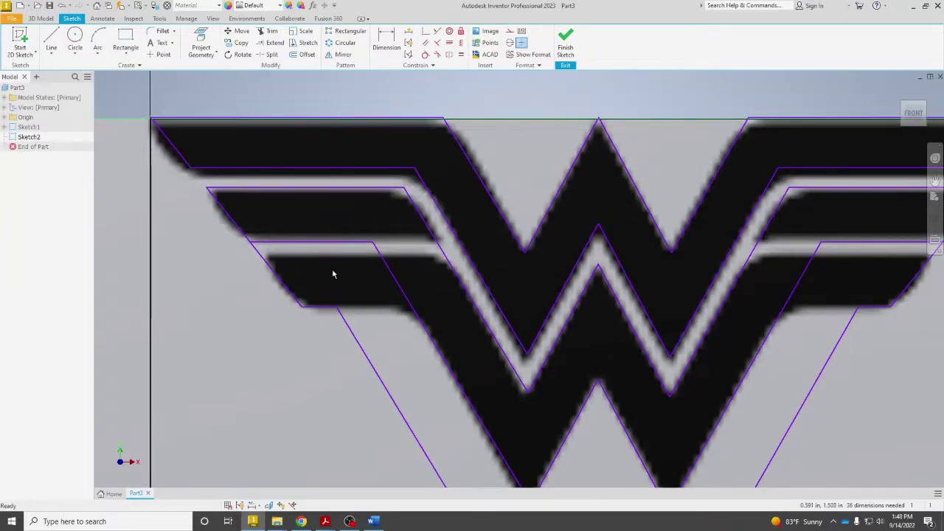
key("x")
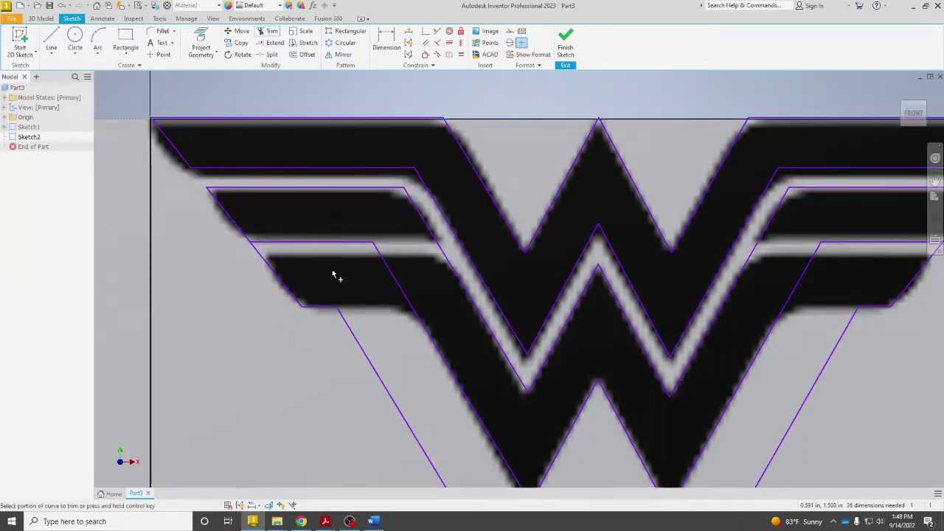
Extend the short left and right wing lines to meet the slanted edges.
left_click(271, 43)
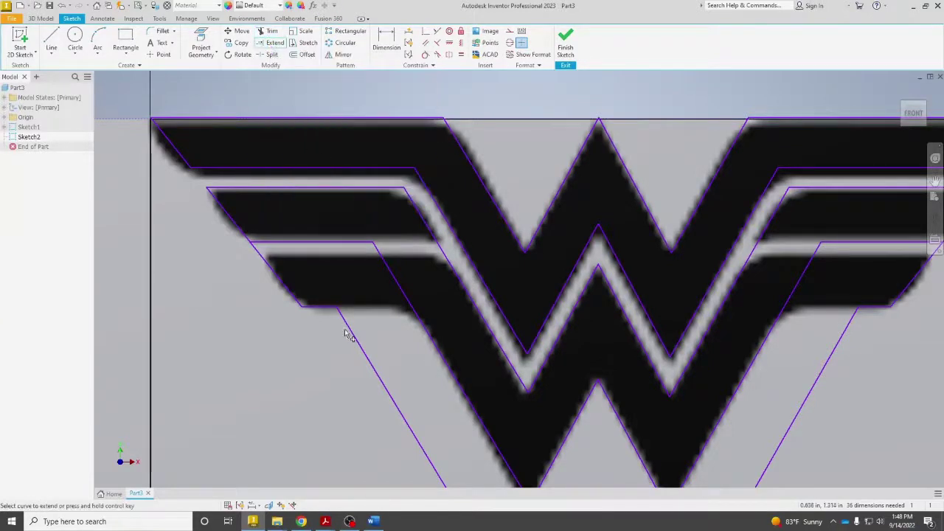
left_click(334, 309)
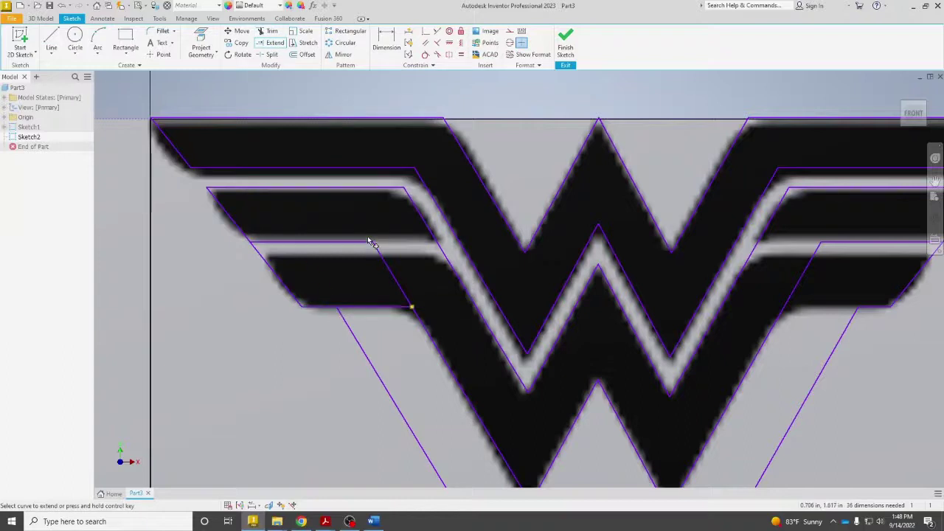
left_click(368, 242)
mouse_move(723, 260)
middle_mouse_down()
mouse_move(526, 241)
mouse_move(599, 225)
middle_mouse_up()
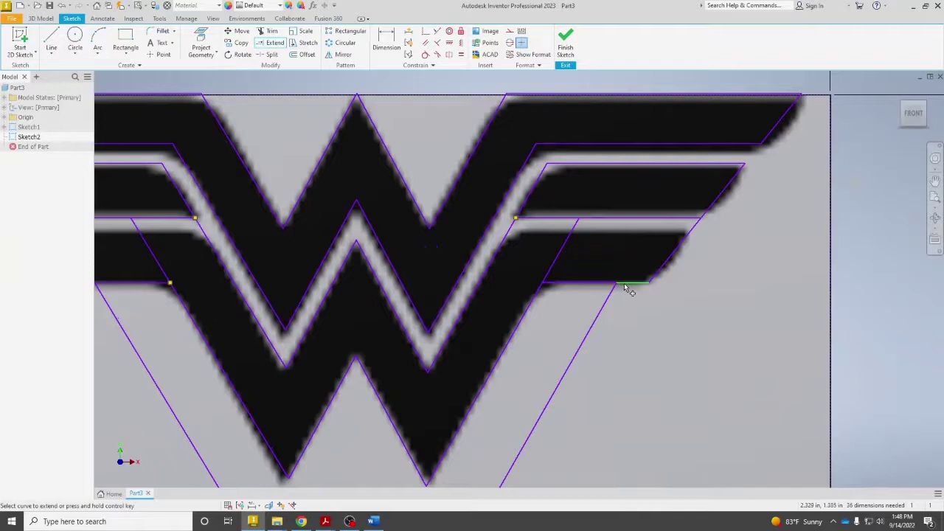
left_click(626, 290)
Trim the leftover slanted segments crossing the right and left wing bands.
key("x")
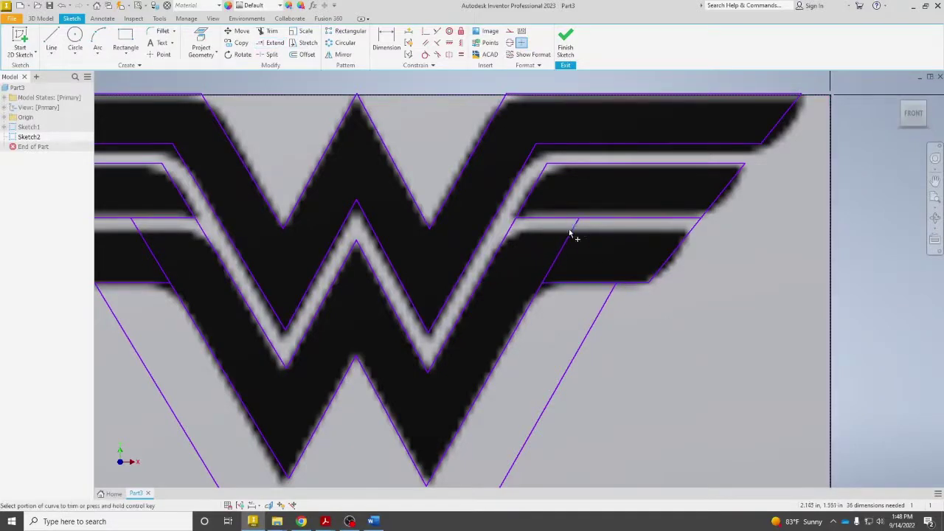
left_click(569, 234)
scroll(286, 288, "up", 3)
scroll(331, 259, "down", 3)
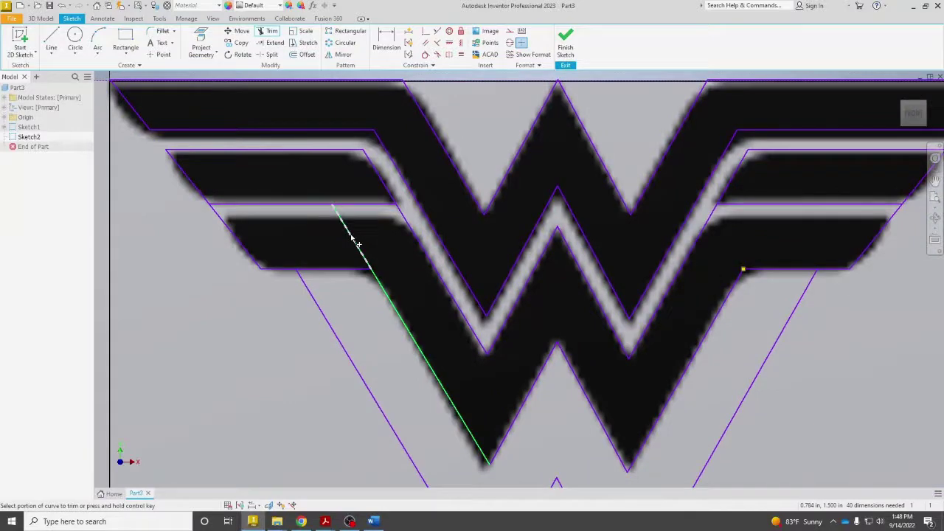
left_click(352, 240)
key("Escape")
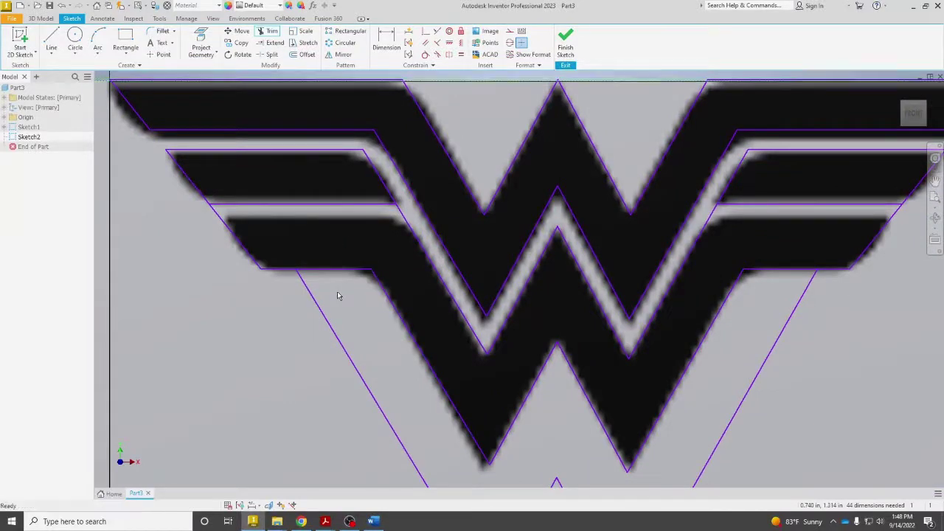
right_click(375, 301)
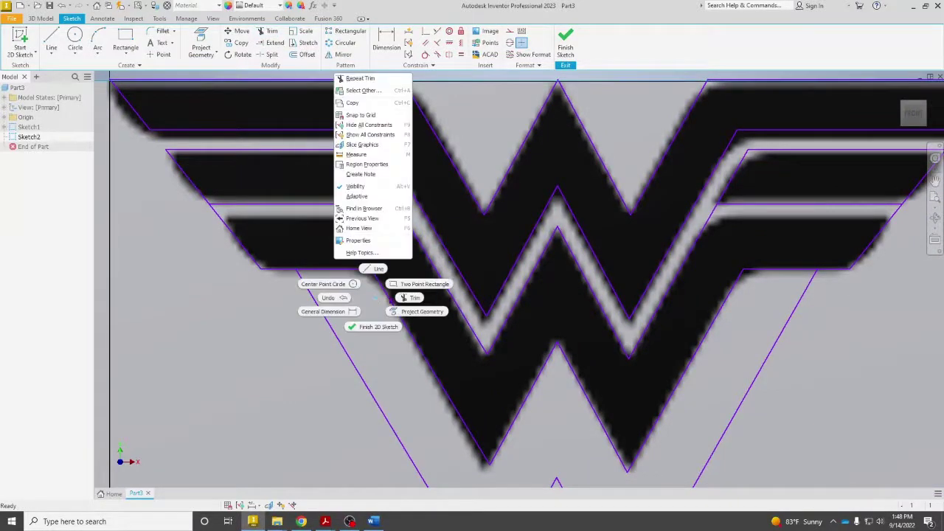
key("Escape")
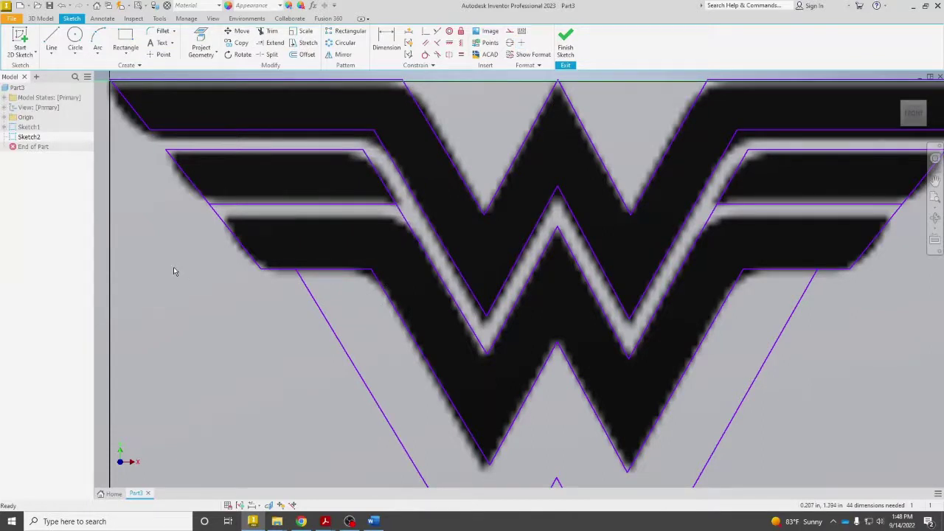
With Loop Select off, offset the left wing divider line just below its edge.
left_click(309, 59)
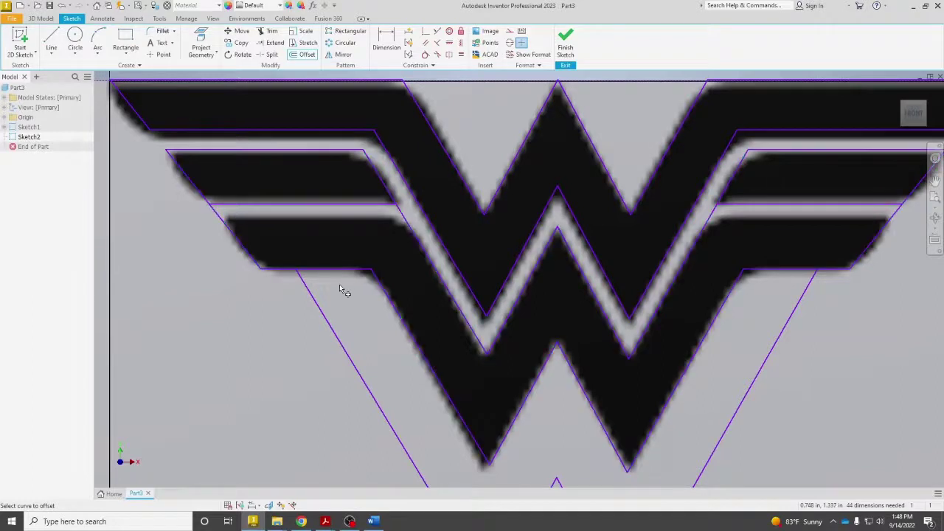
right_click(341, 289)
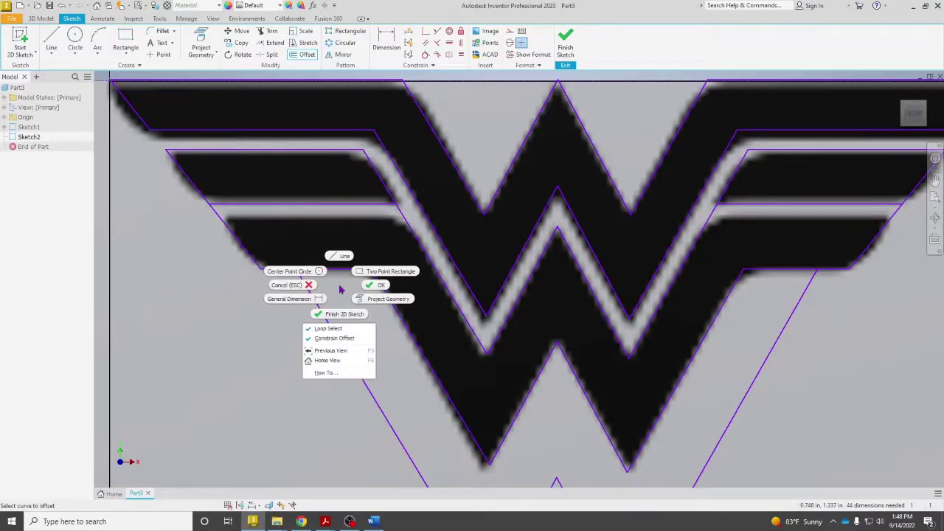
left_click(329, 329)
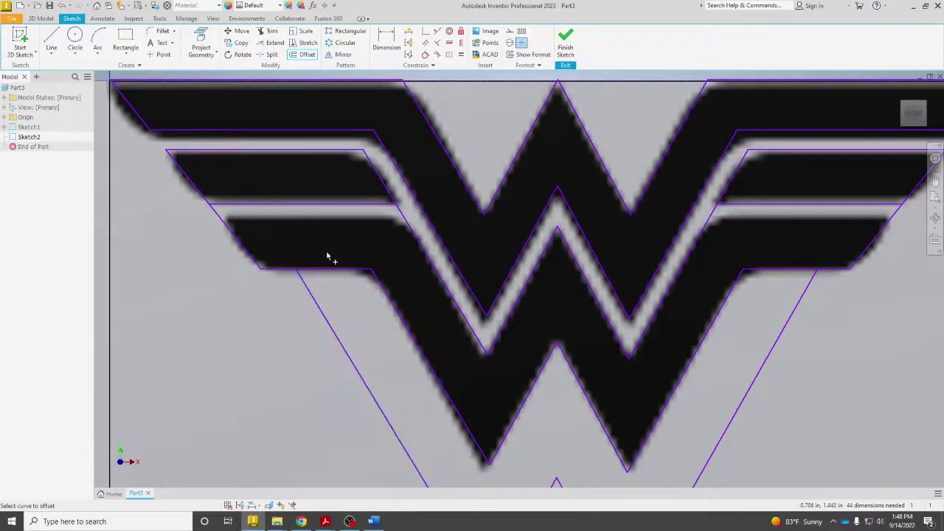
right_click(339, 210)
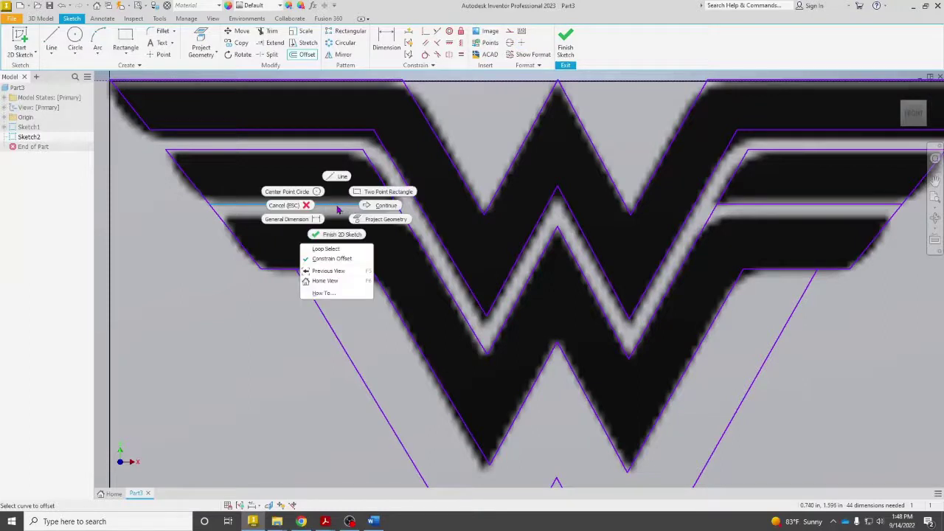
left_click(382, 208)
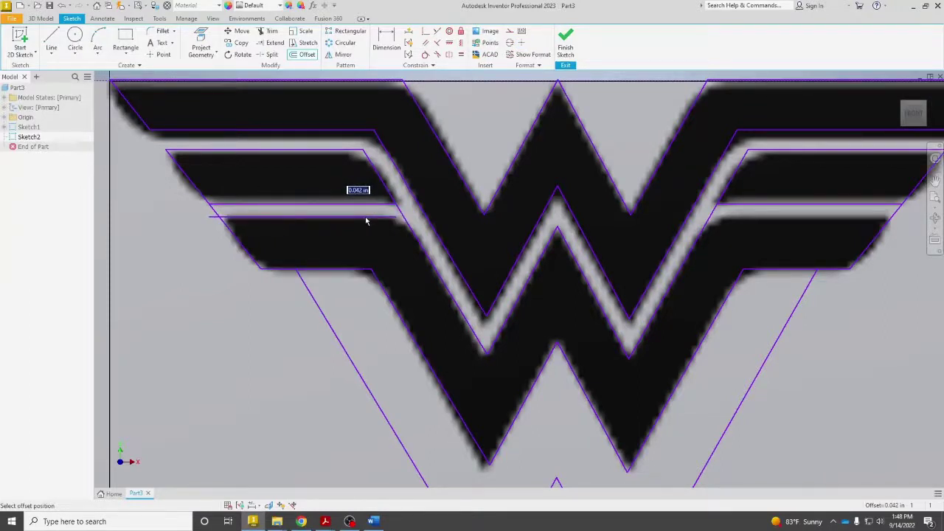
left_click(366, 220)
scroll(374, 232, "down", 3)
scroll(301, 213, "up", 5)
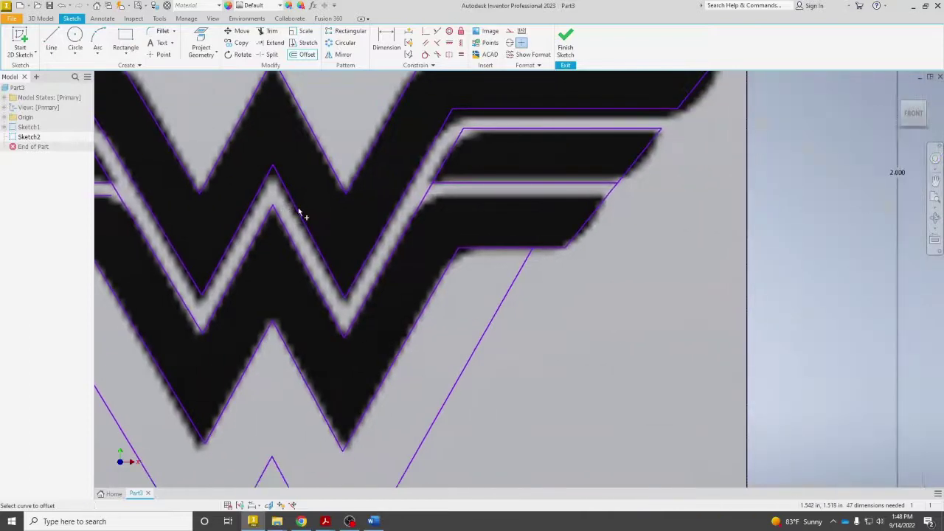
Offset the right wing divider line 0.045 in below its edge.
right_click(502, 182)
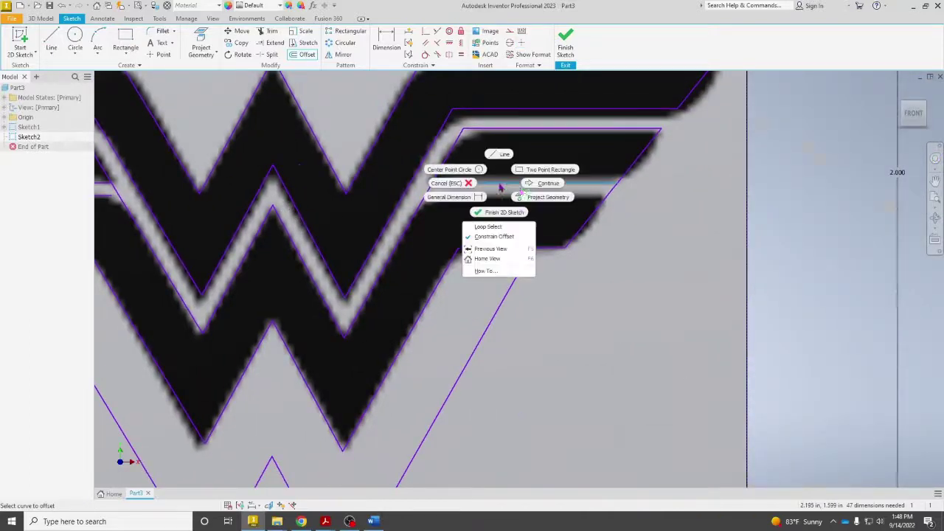
left_click(544, 186)
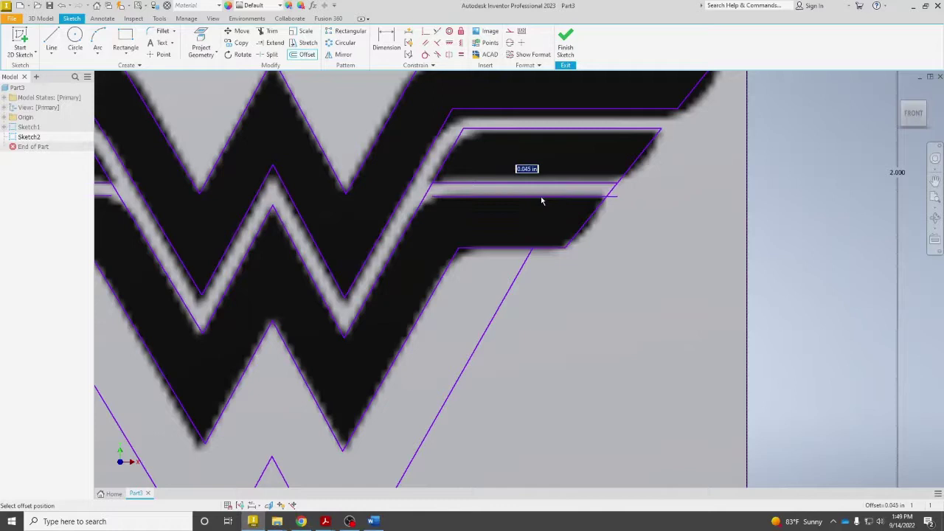
left_click(539, 200)
key("Escape")
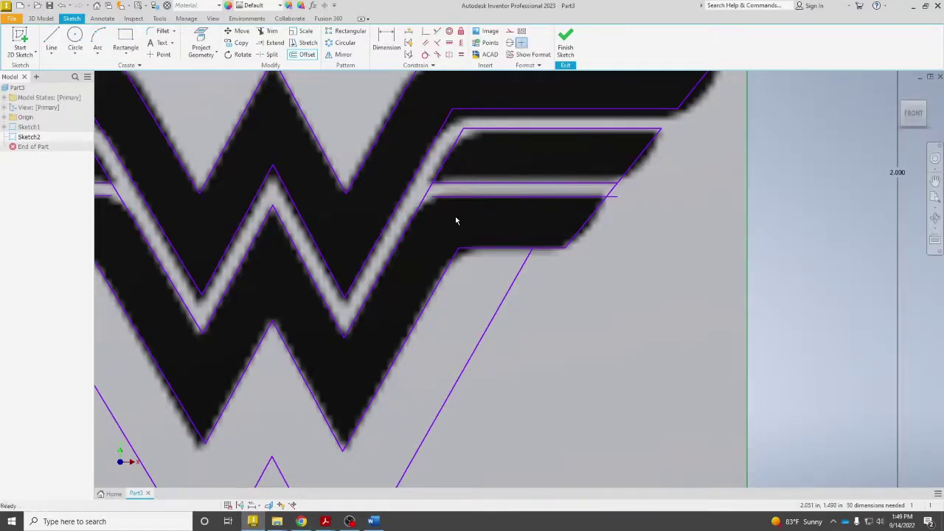
key("x")
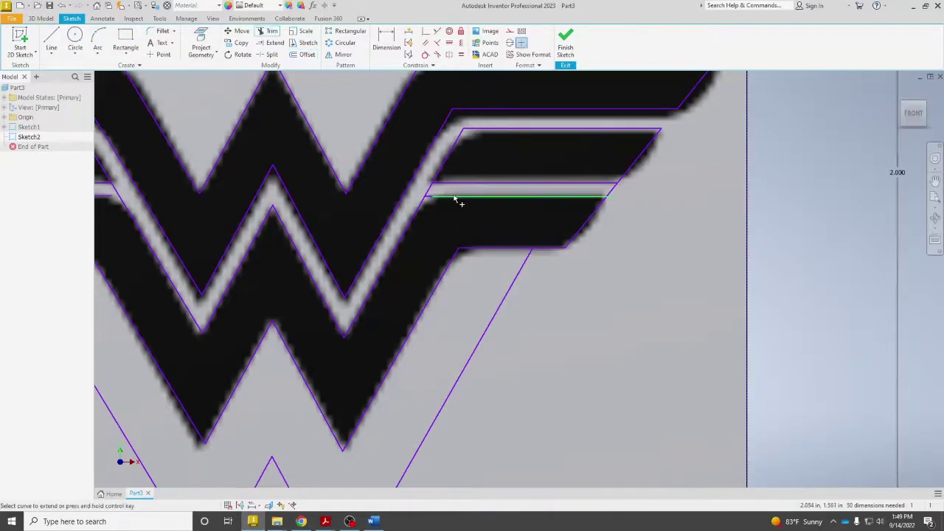
Trim the stub past the right wing diagonal and the diagonal pieces between the wing strokes.
left_click(611, 196)
scroll(327, 194, "down", 3)
scroll(590, 217, "up", 4)
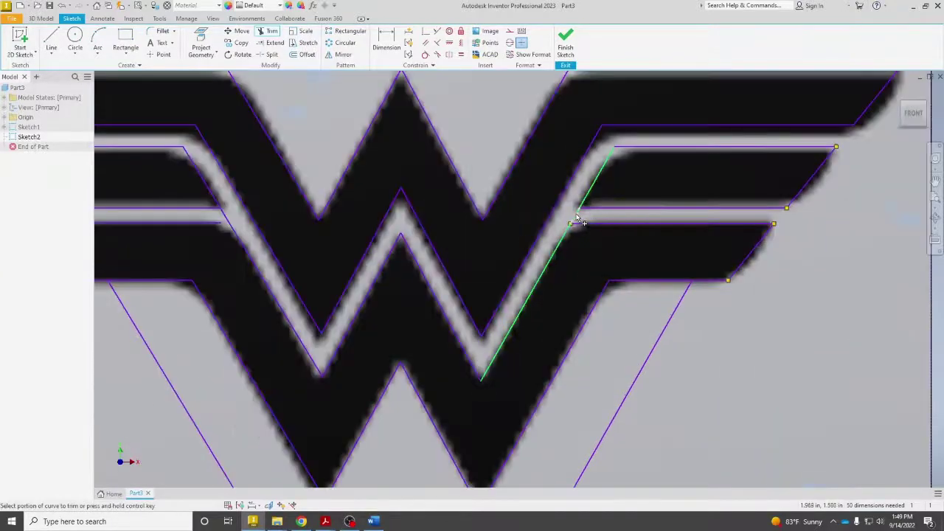
scroll(576, 221, "down", 3)
scroll(516, 229, "up", 4)
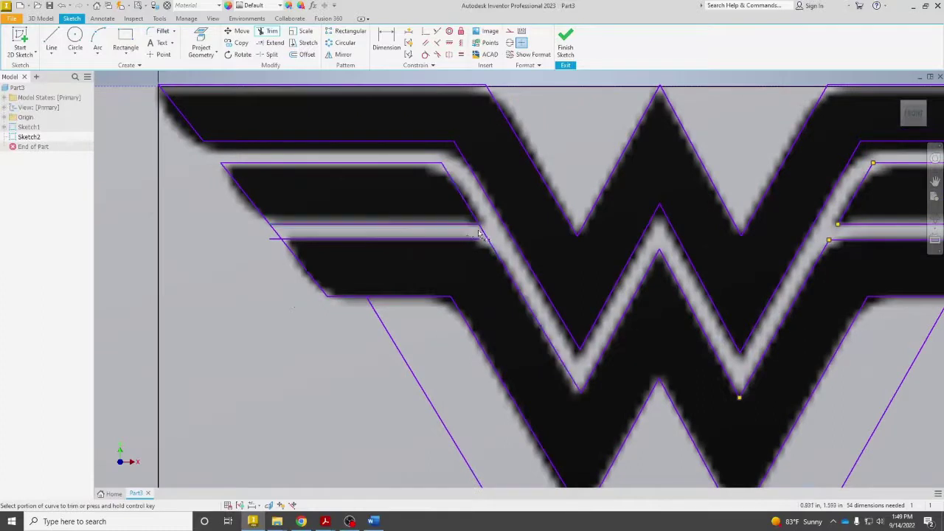
left_click(281, 236)
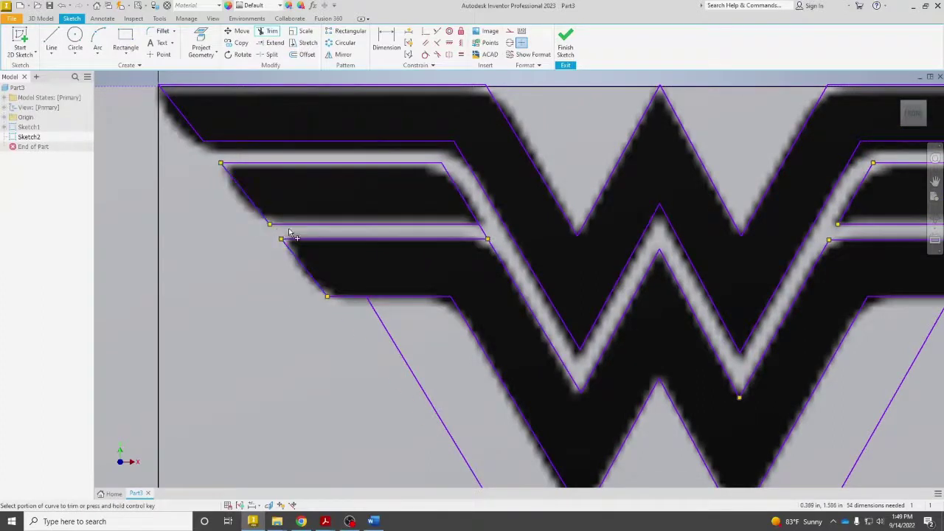
left_click(484, 233)
key("Escape")
scroll(502, 242, "down", 3)
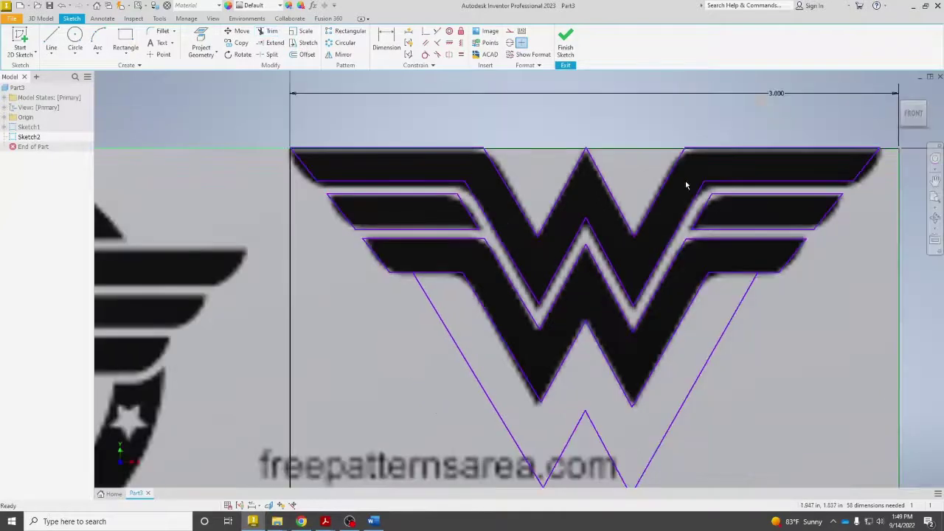
middle_click_drag(672, 187, 596, 190)
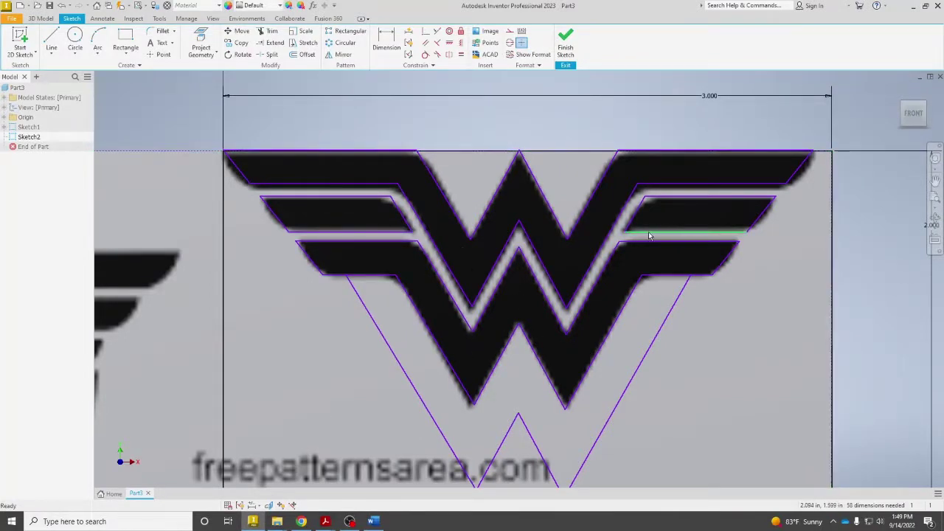
Extrude the top W, wing strip, lower W body and right bar profiles 1 in symmetrically.
key("e")
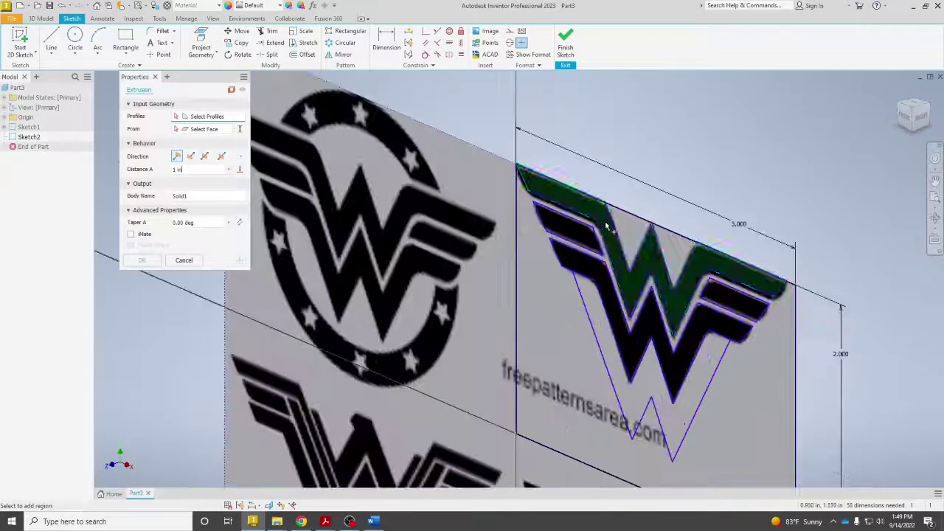
left_click(605, 217)
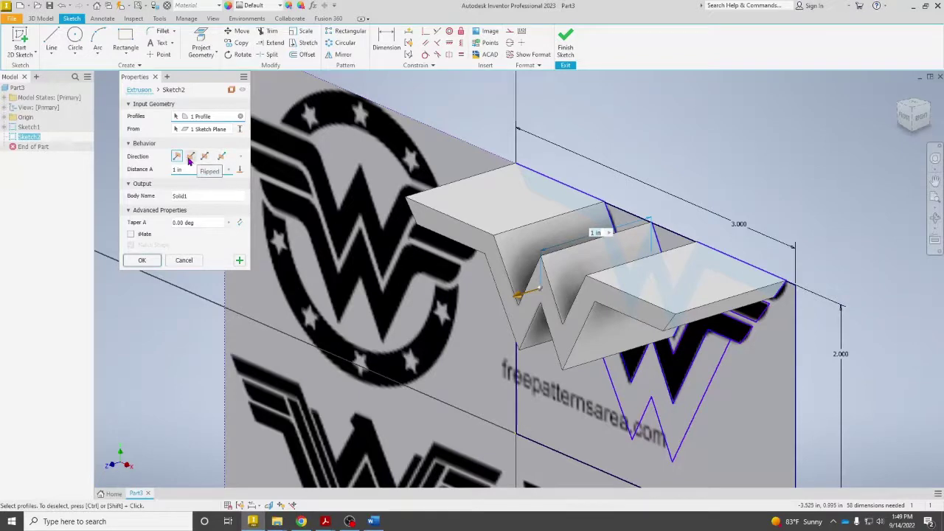
left_click(191, 155)
scroll(531, 243, "down", 5)
left_click(531, 240)
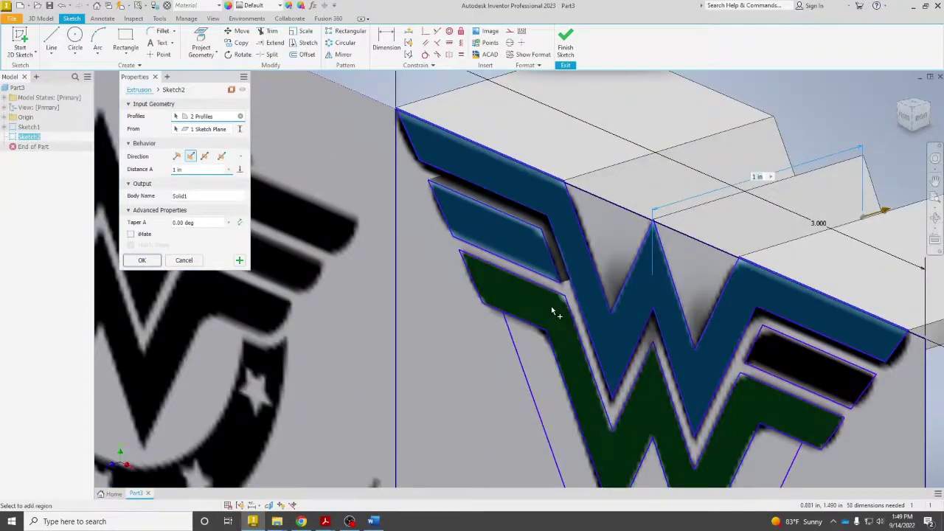
left_click(553, 312)
left_click(804, 360)
scroll(686, 205, "up", 4)
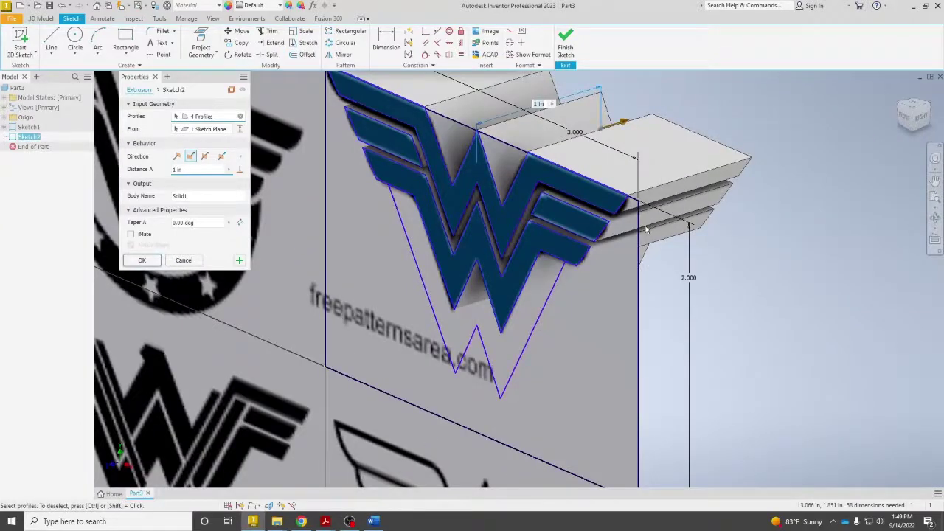
left_click(205, 159)
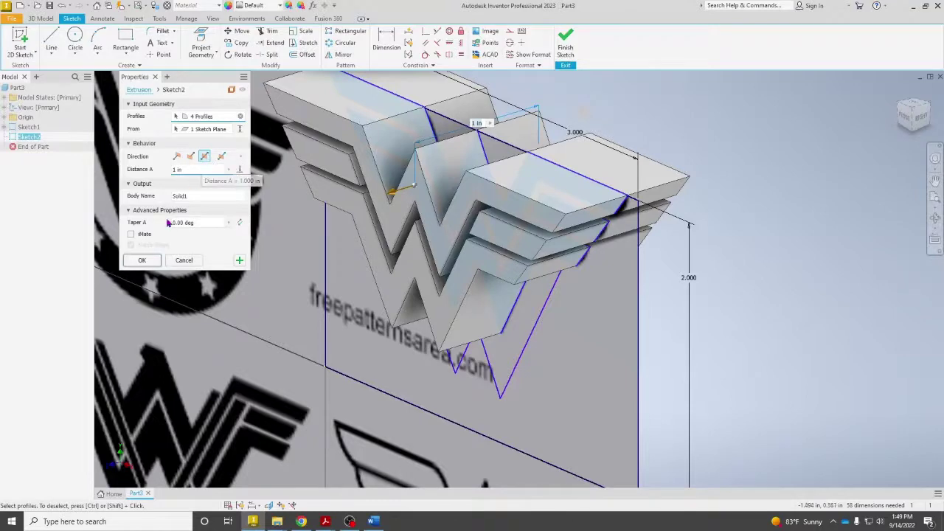
left_click(151, 263)
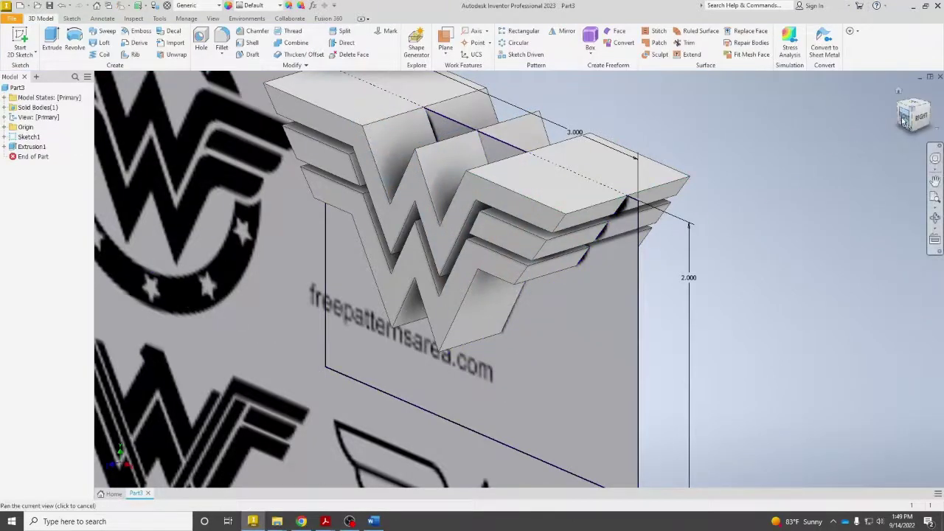
Hide the traced image sketch and view the extruded emblem from the front and isometric angles.
left_click(903, 120)
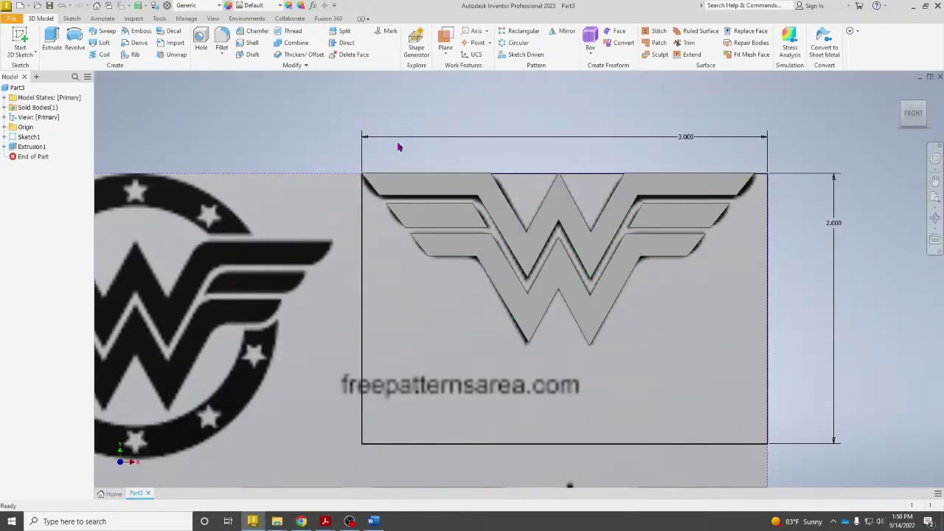
scroll(383, 272, "down", 3)
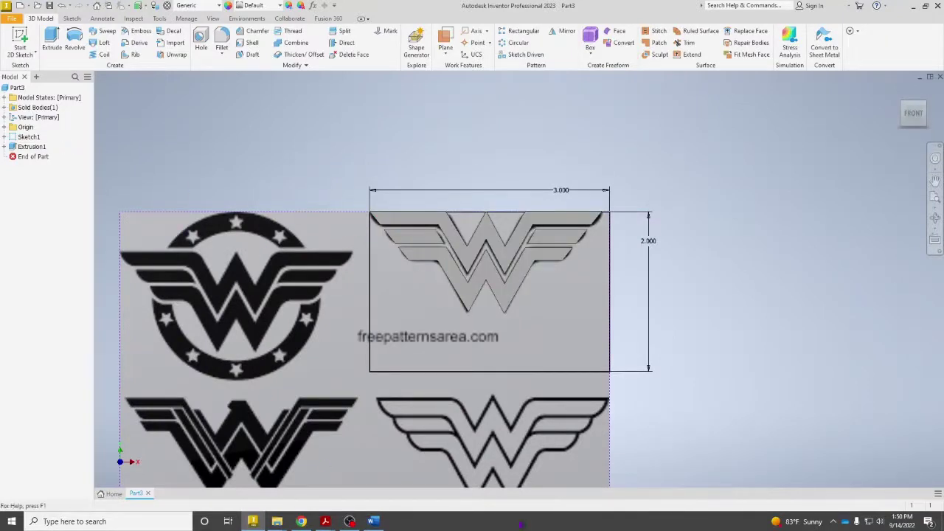
right_click(28, 139)
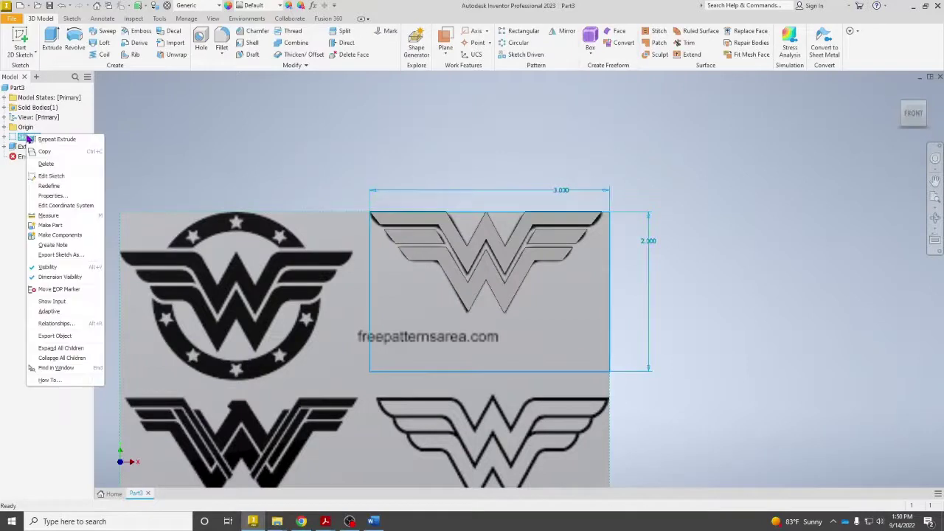
left_click(70, 269)
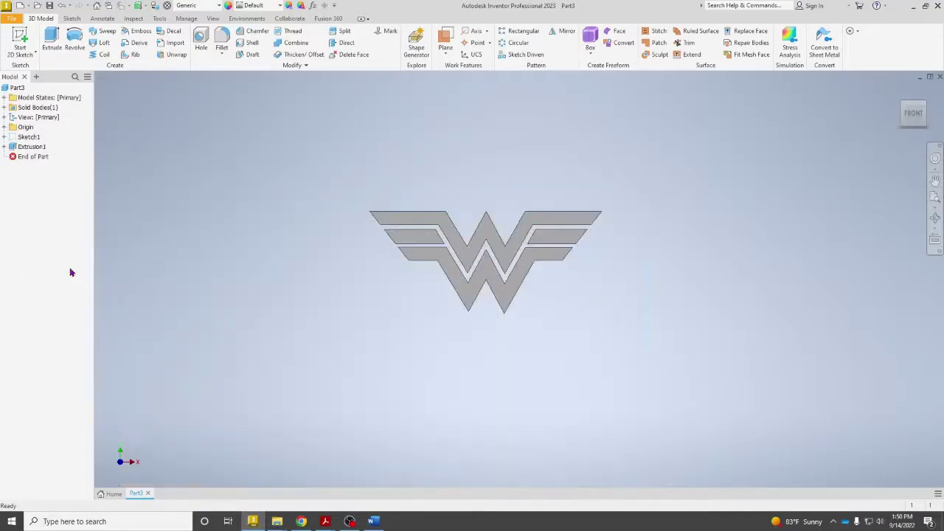
scroll(528, 243, "up", 3)
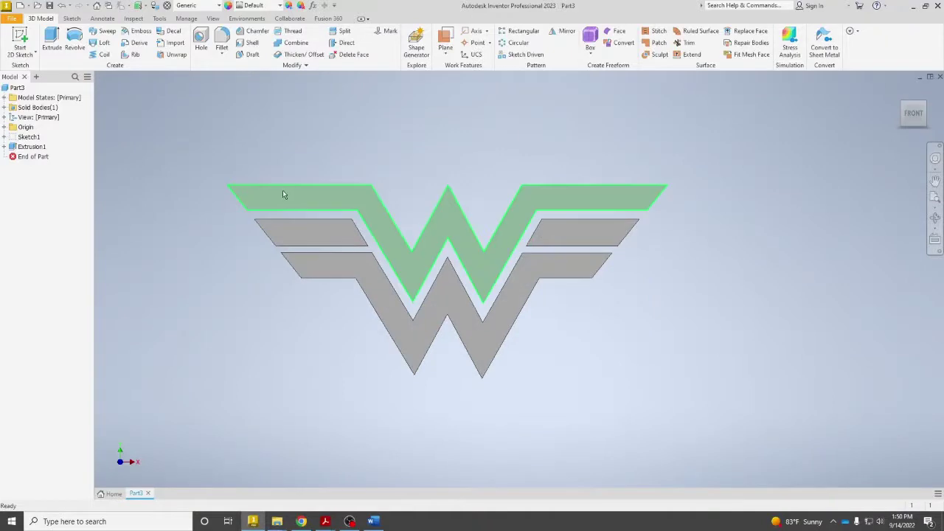
right_click(22, 138)
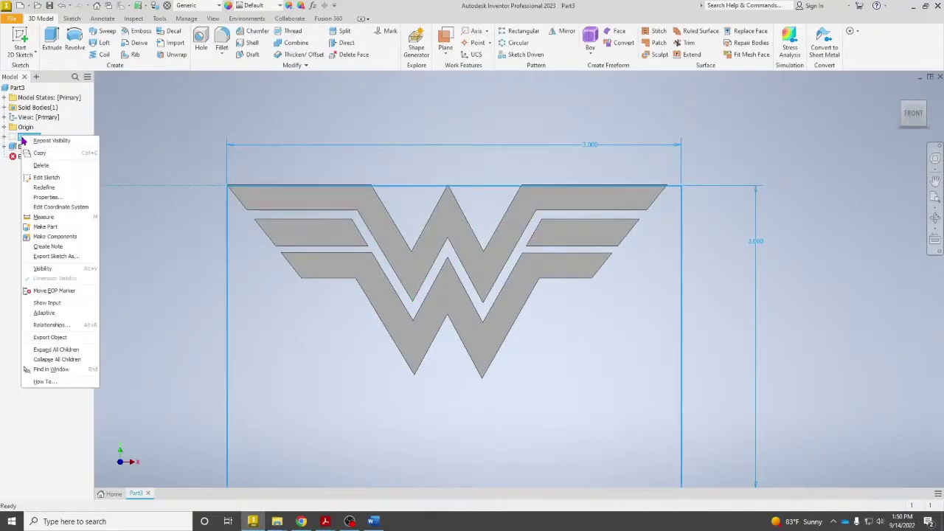
left_click(65, 269)
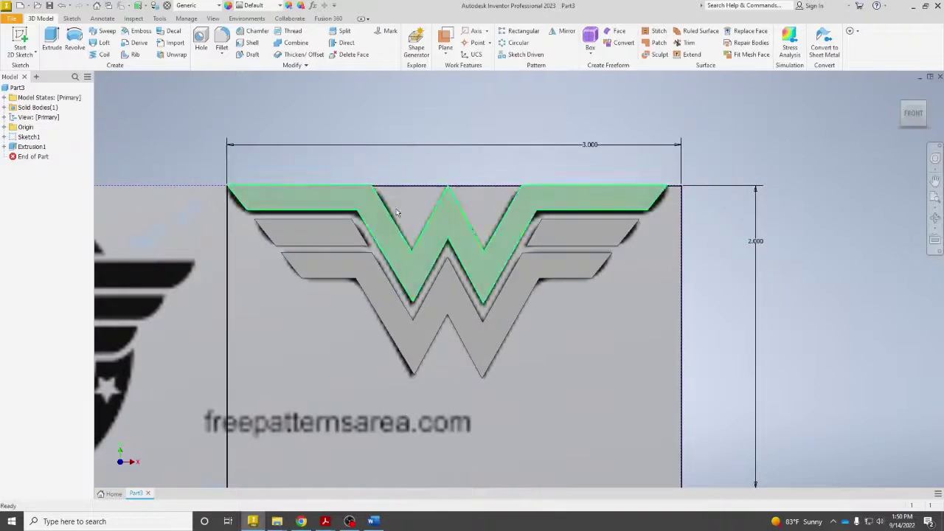
right_click(32, 137)
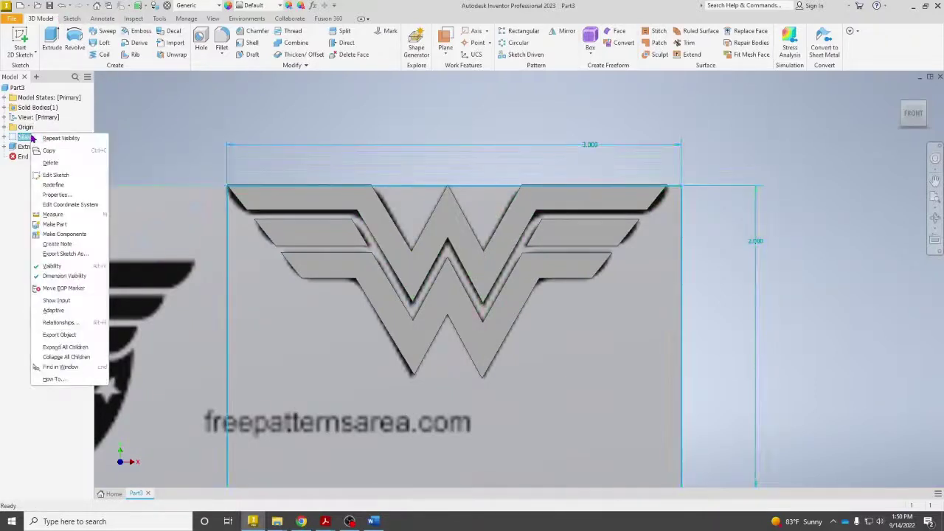
left_click(95, 267)
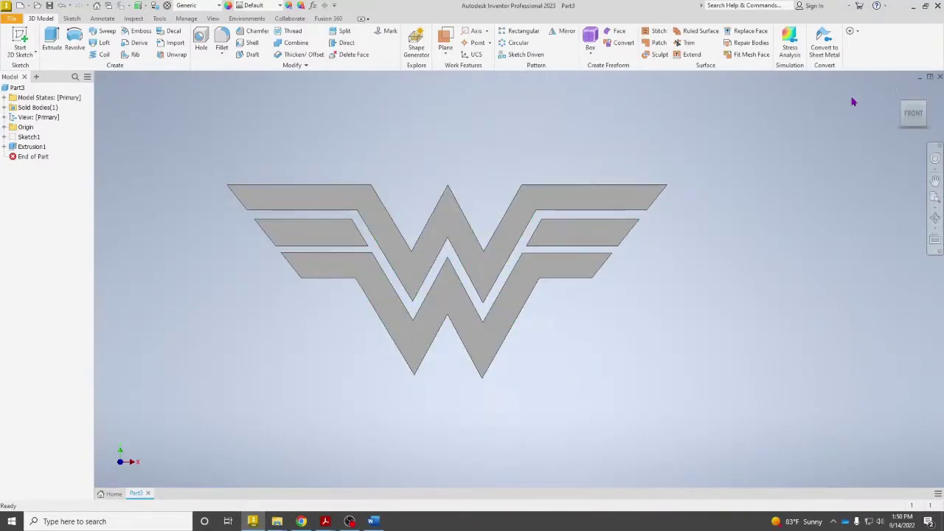
left_click(927, 105)
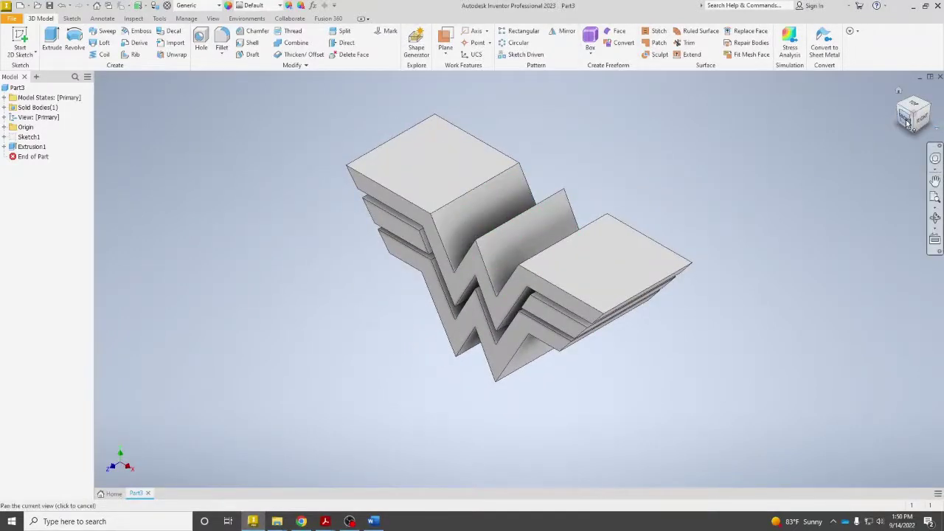
Start a new 2D sketch on the XY plane, viewed from the front.
left_click(905, 119)
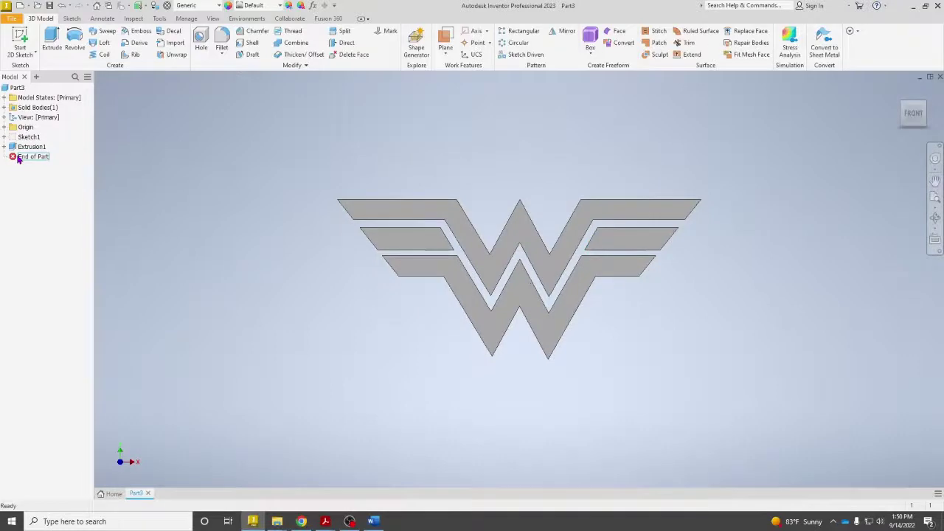
left_click(17, 87)
left_click(16, 37)
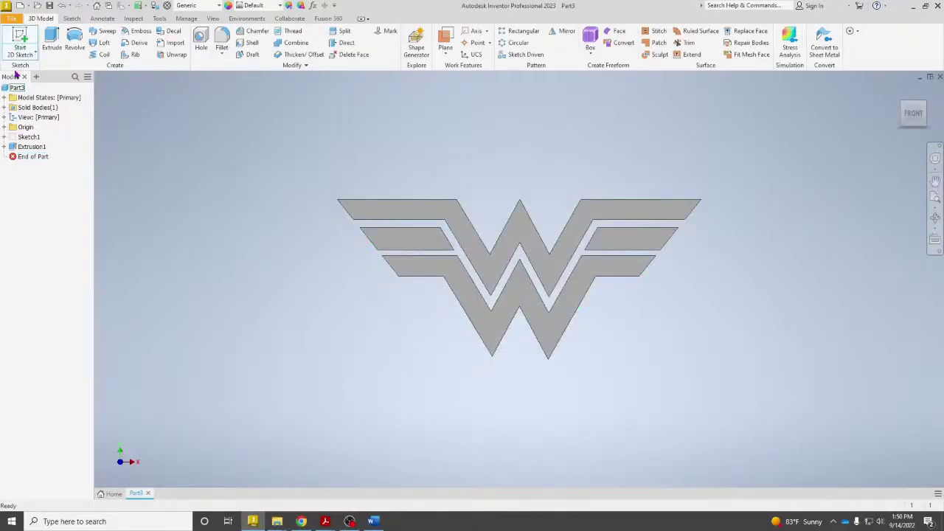
left_click(4, 127)
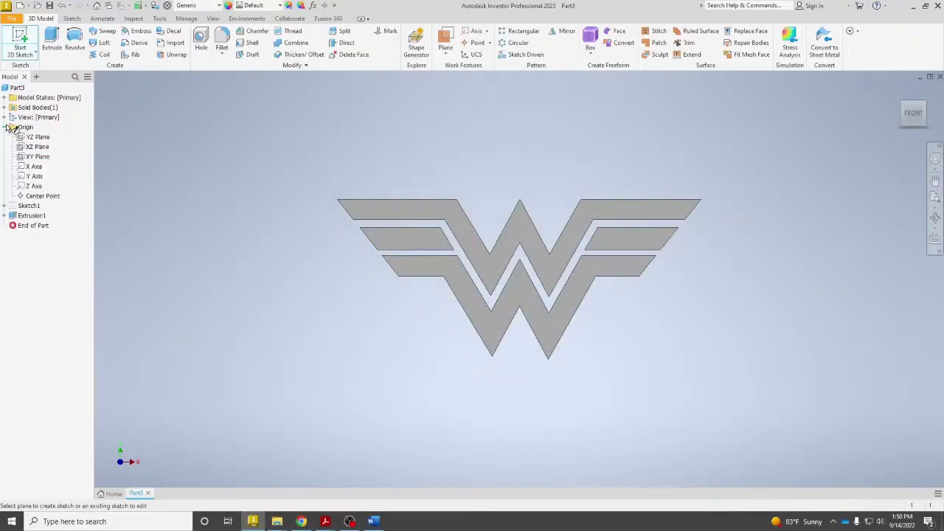
left_click(40, 157)
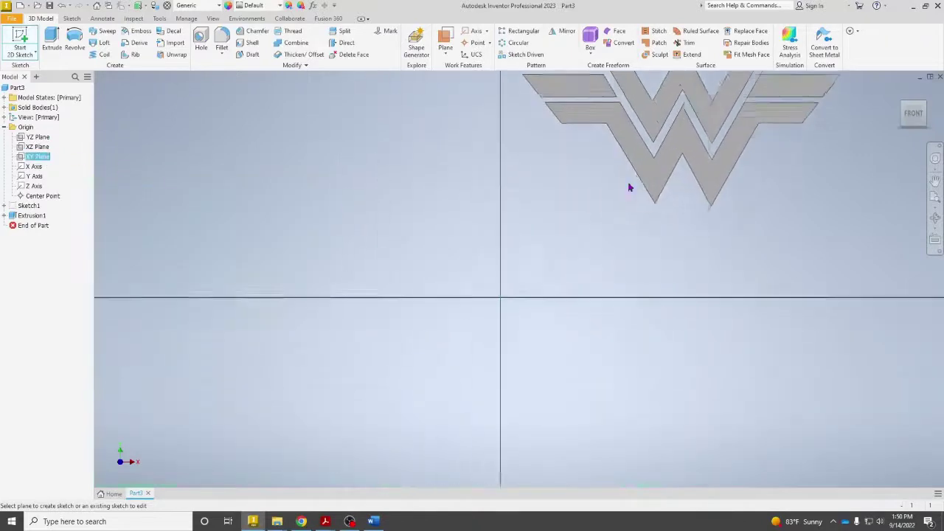
Project the extruded logo's outline edges into the new sketch.
left_click(200, 44)
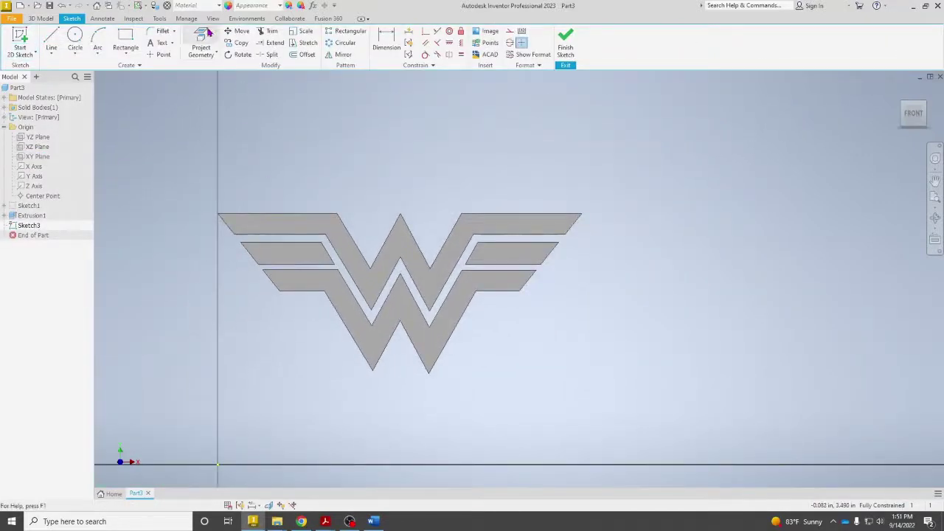
left_click(355, 311)
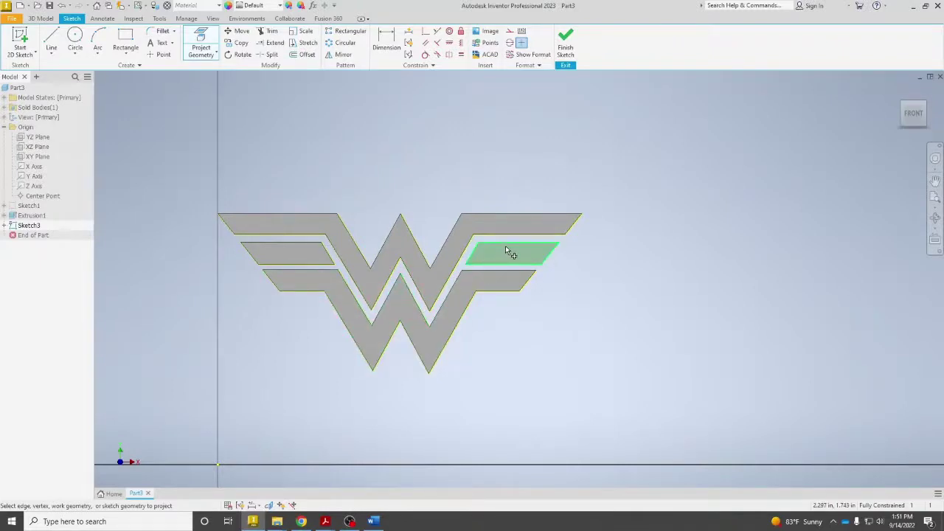
right_click(402, 183)
left_click(433, 179)
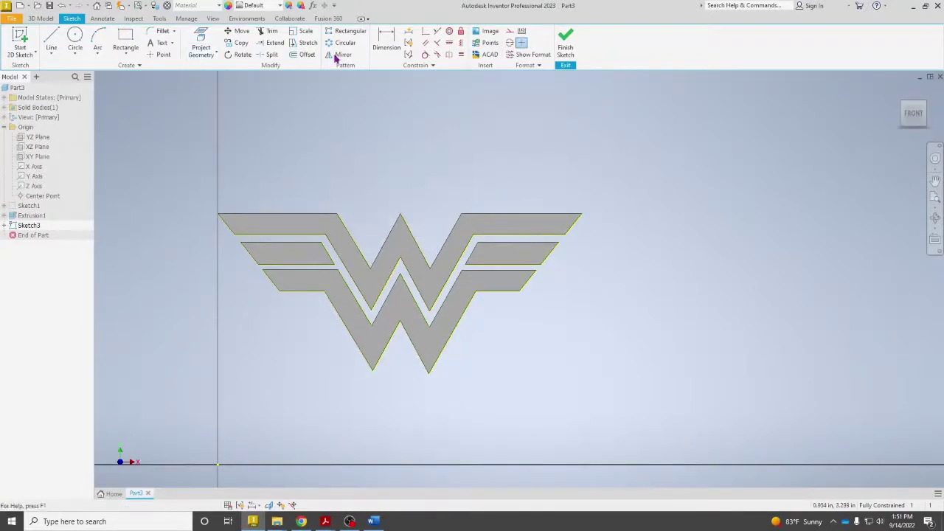
With Loop Select on, offset the logo's outer loop 0.1 in and the lower W outline.
left_click(305, 54)
right_click(295, 166)
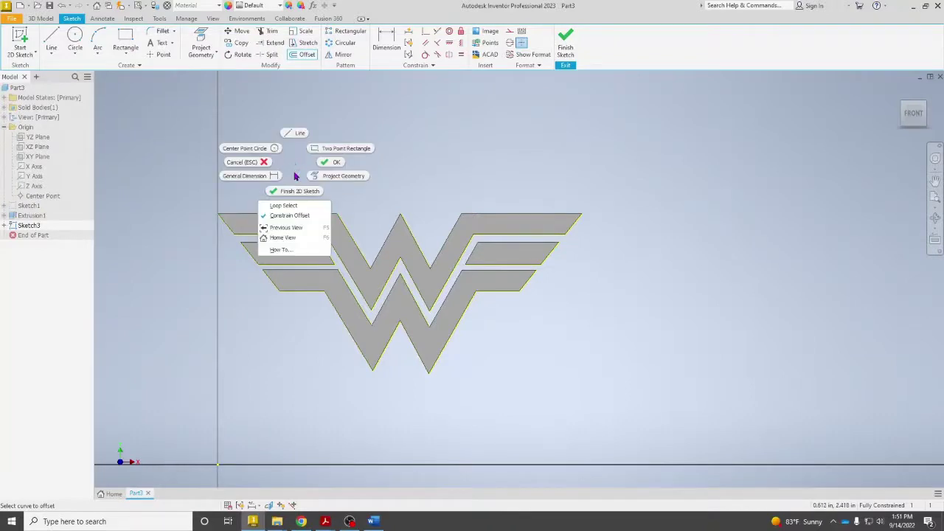
left_click(273, 207)
left_click(250, 214)
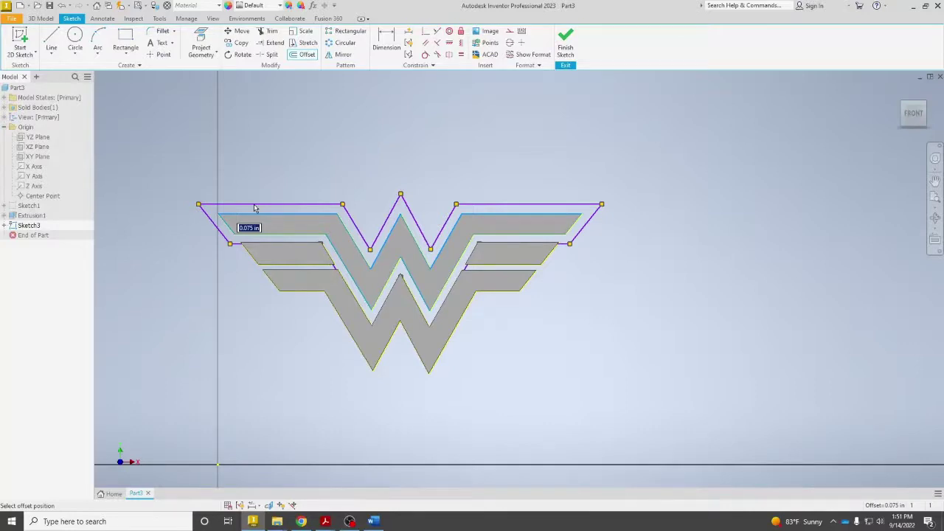
type(".1")
key("Return")
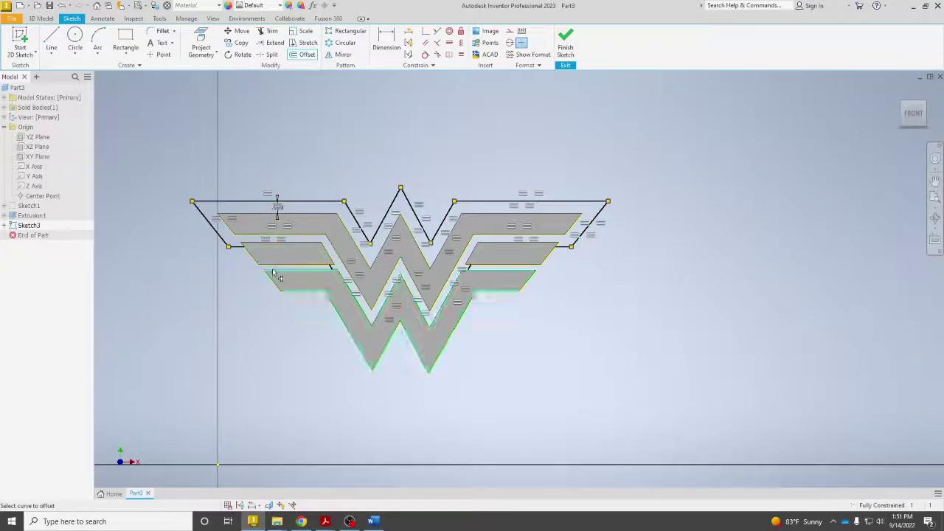
left_click(309, 297)
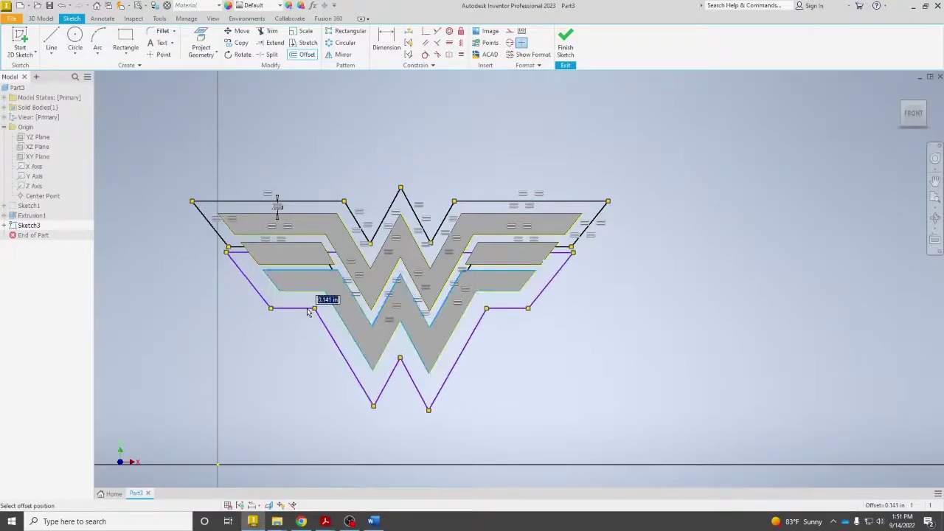
type(".1")
key("Return")
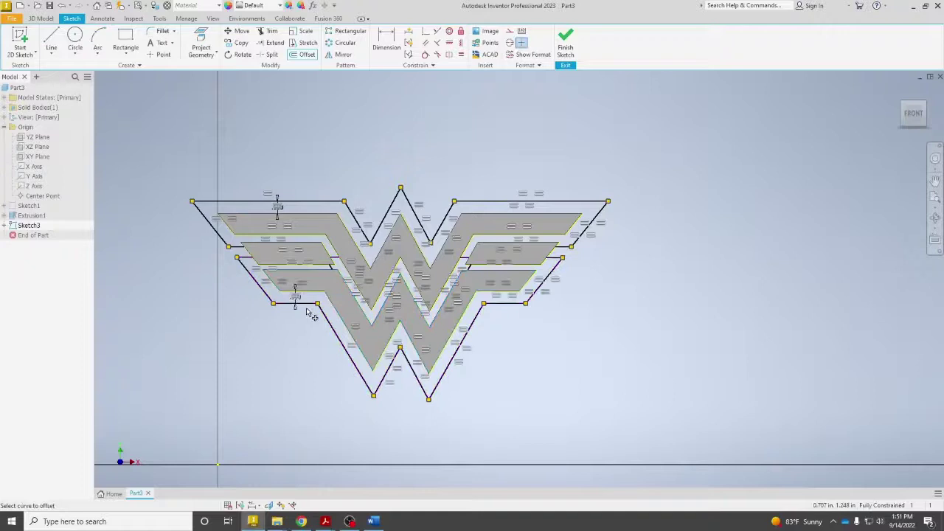
Offset the left and right stripes 0.100 in outward and end the offset.
left_click(249, 253)
type(".")
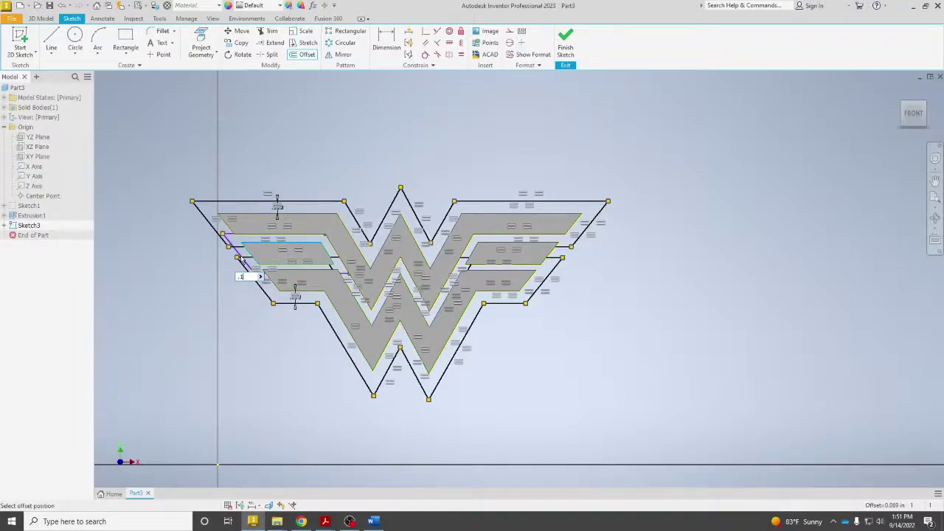
type("1")
key("Return")
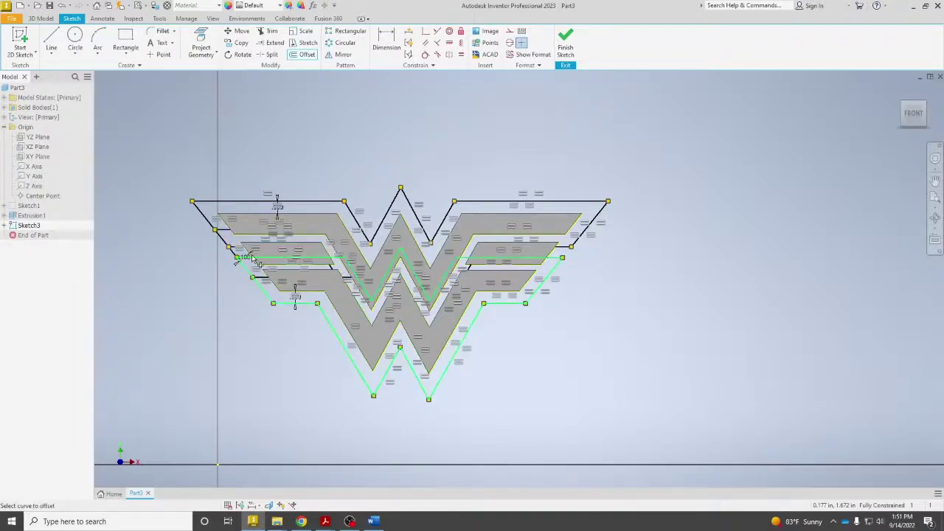
left_click(554, 250)
type(".")
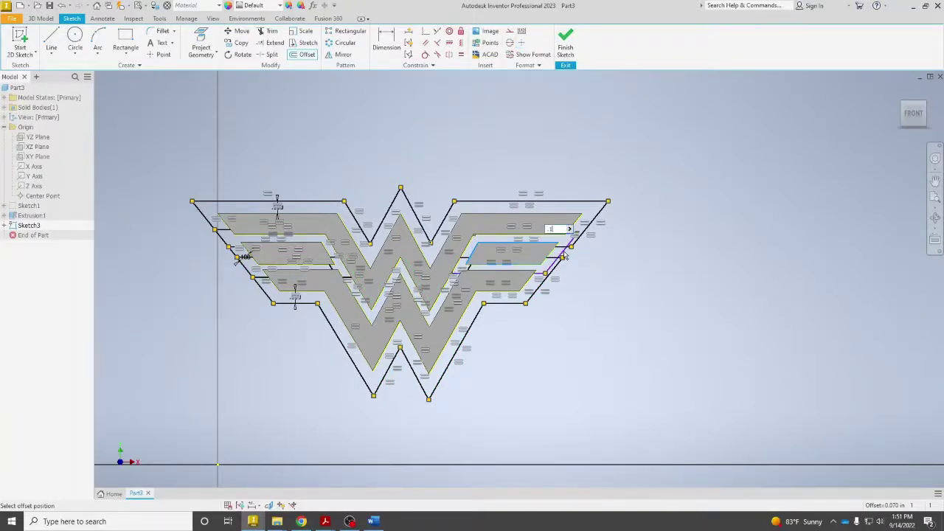
type("1")
key("Tab")
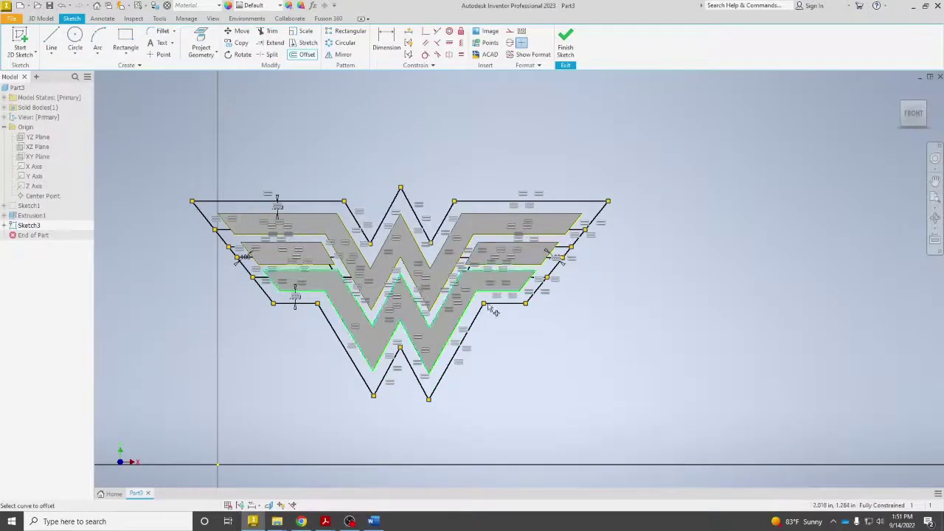
right_click(647, 330)
left_click(594, 327)
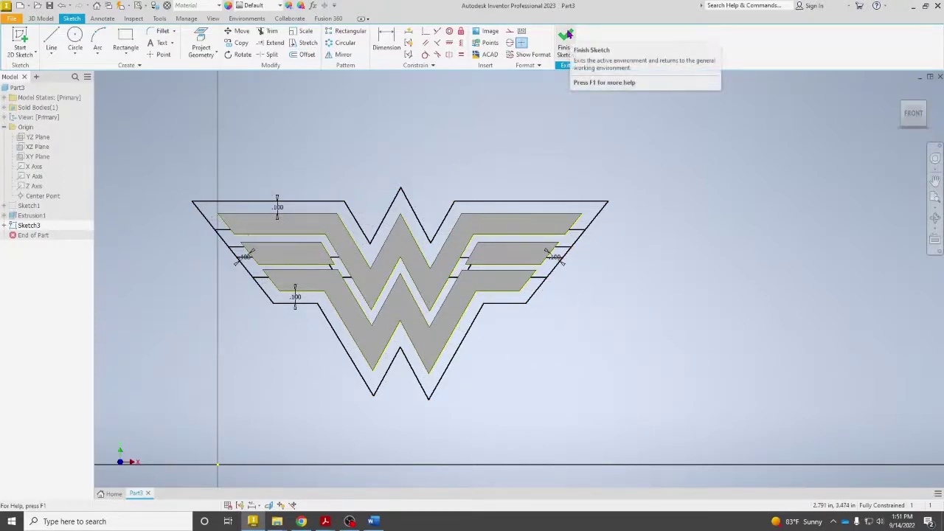
Finish Sketch3 and extrude its offset outline profiles 0.5 in as Extrusion2.
left_click(566, 38)
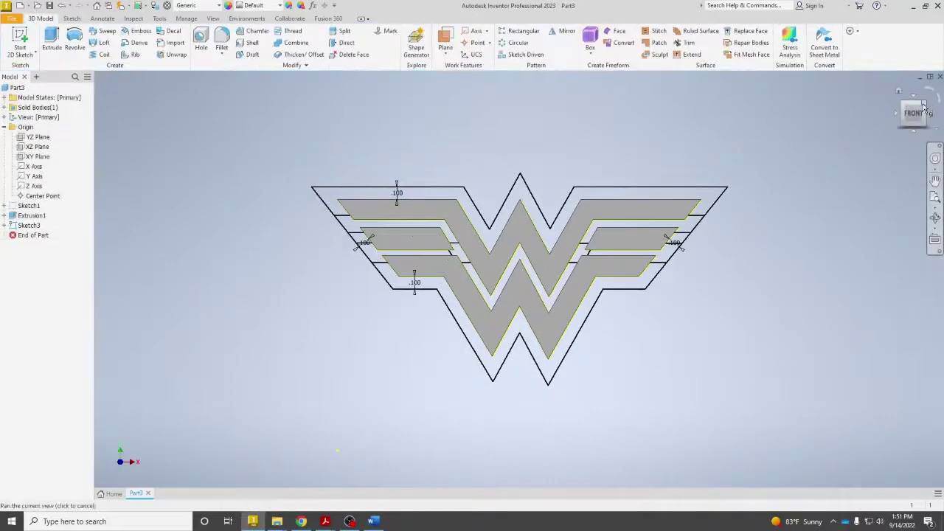
left_click(52, 40)
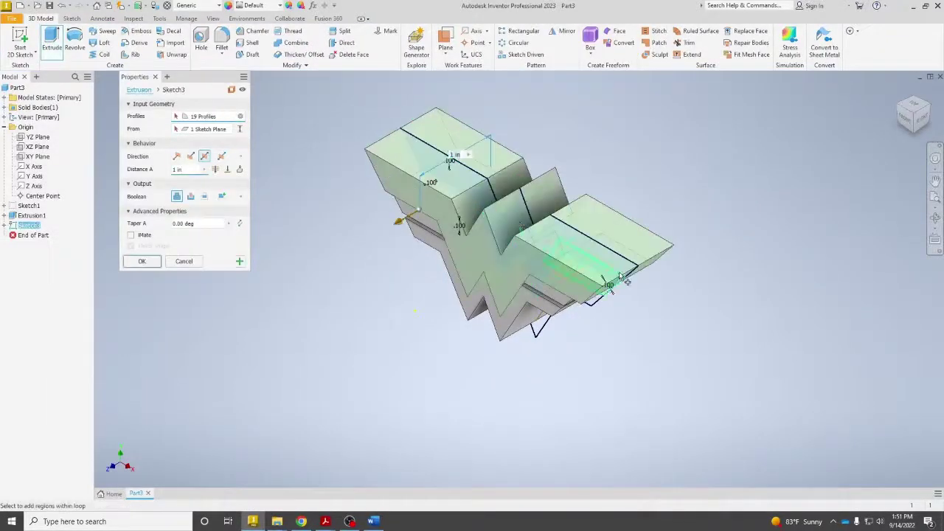
left_click(609, 306)
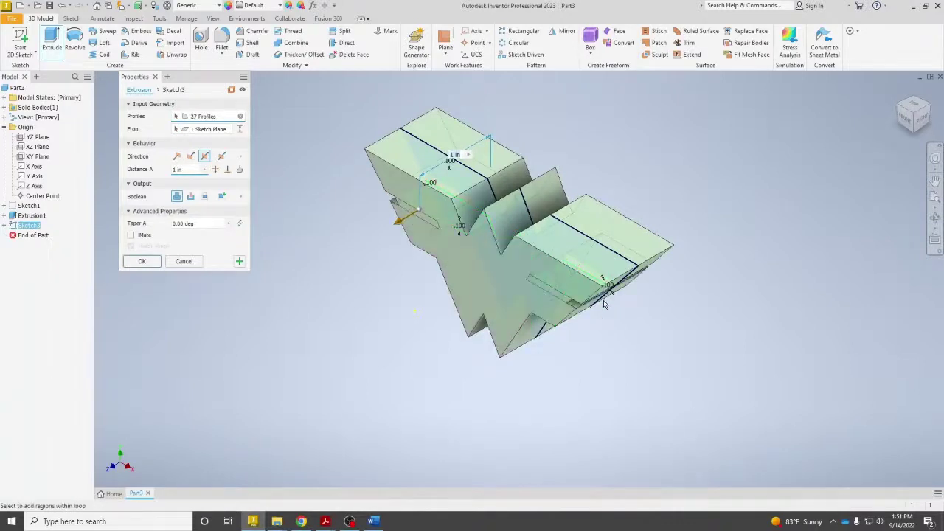
left_click(435, 188)
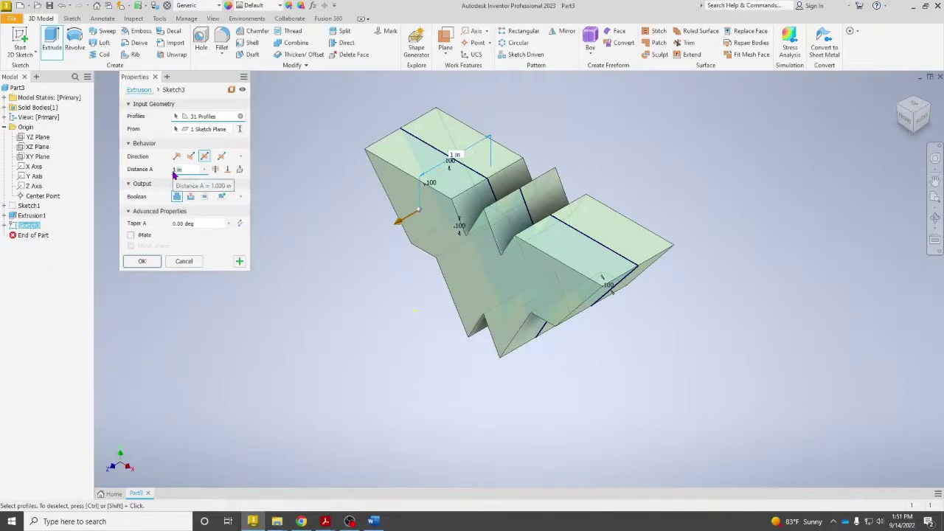
type(".5")
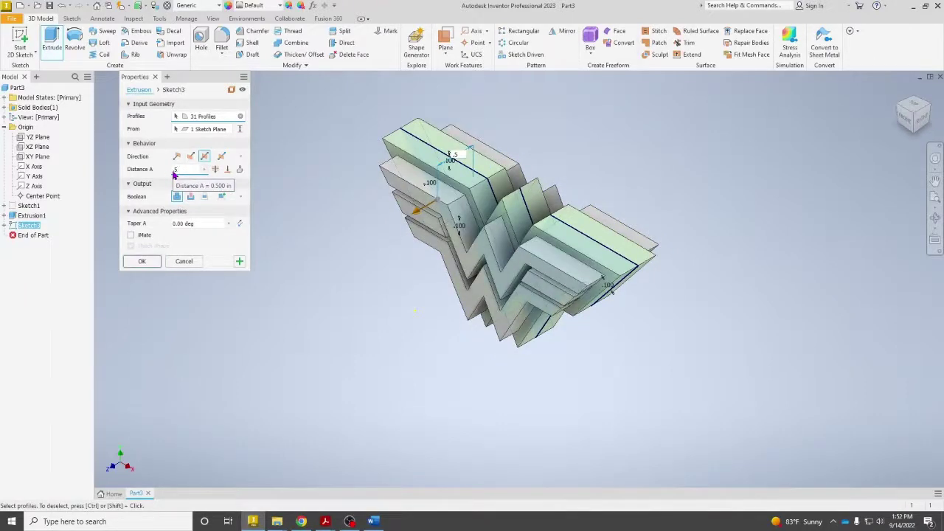
key("Return")
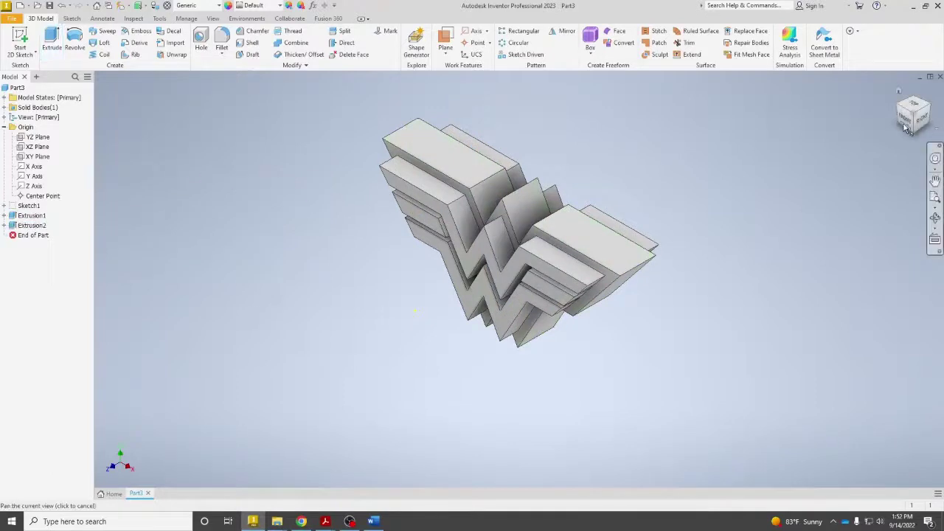
left_click(912, 123)
left_click(913, 117)
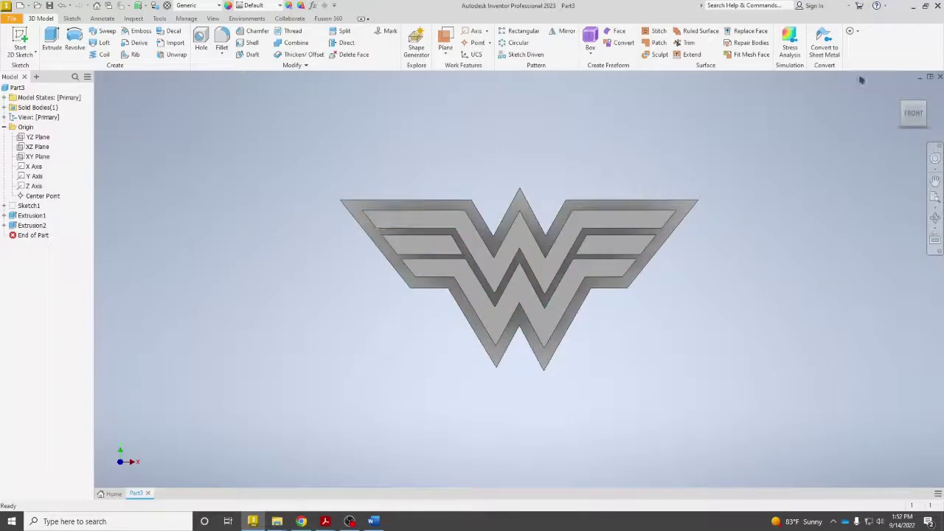
left_click(926, 110)
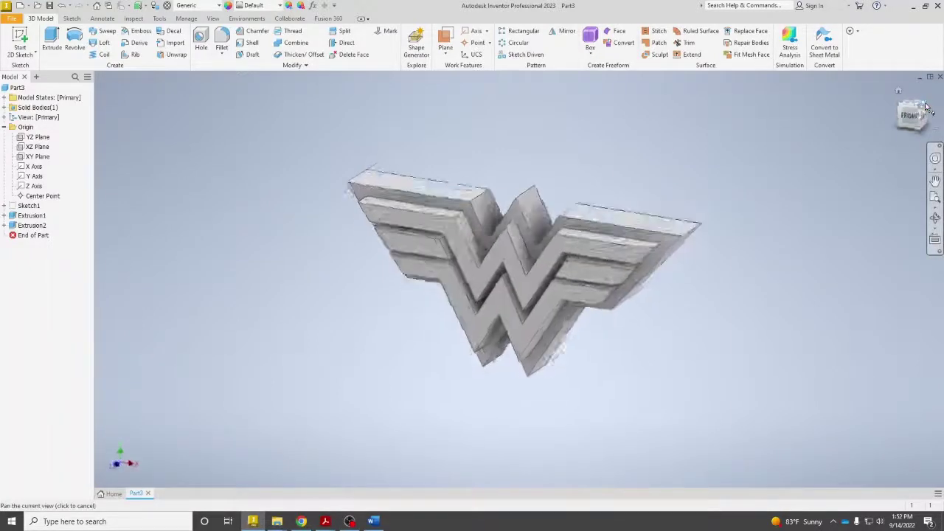